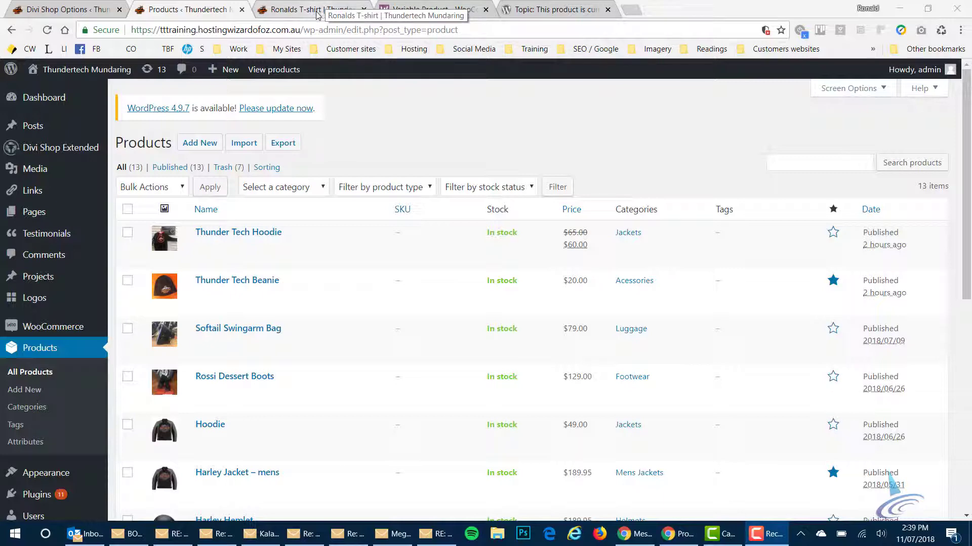
# Step: Check the price of each size option S, M, L and XL on the sample T-shirt's shop page
pyautogui.click(316, 10)
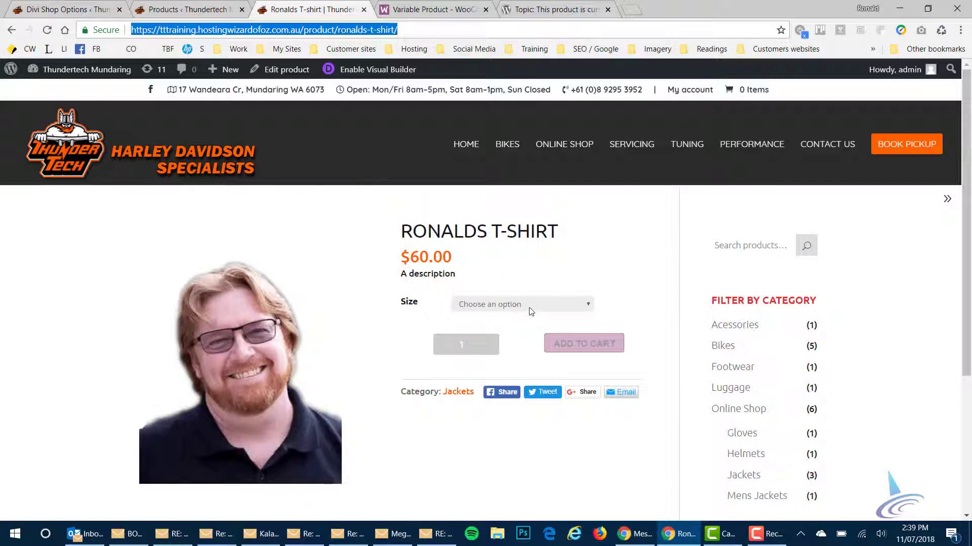
pyautogui.click(531, 309)
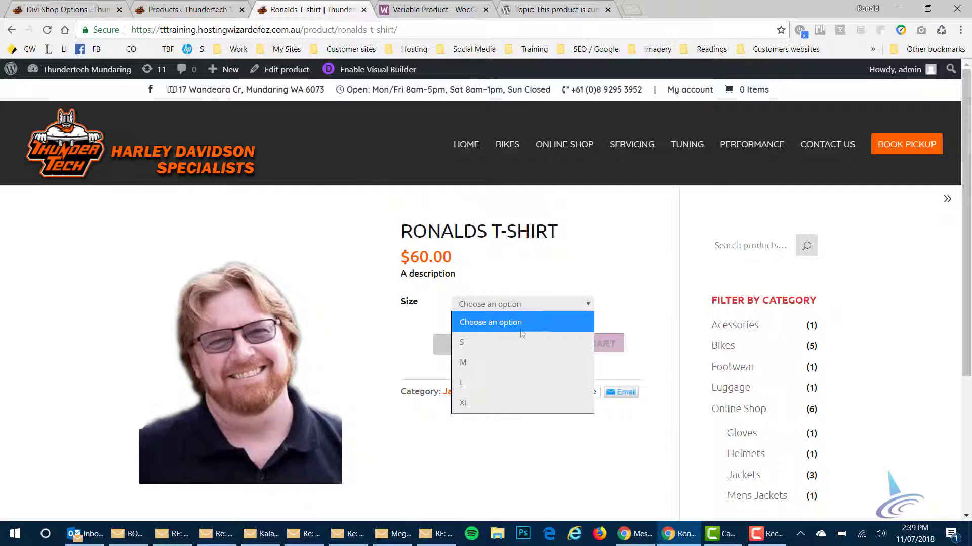
pyautogui.click(504, 342)
pyautogui.click(505, 305)
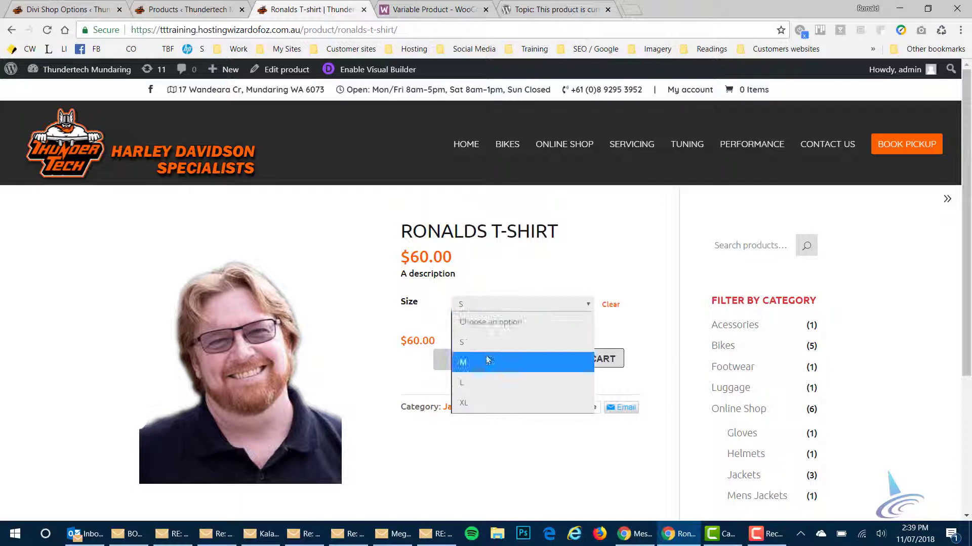
pyautogui.click(489, 360)
pyautogui.click(503, 307)
pyautogui.click(489, 380)
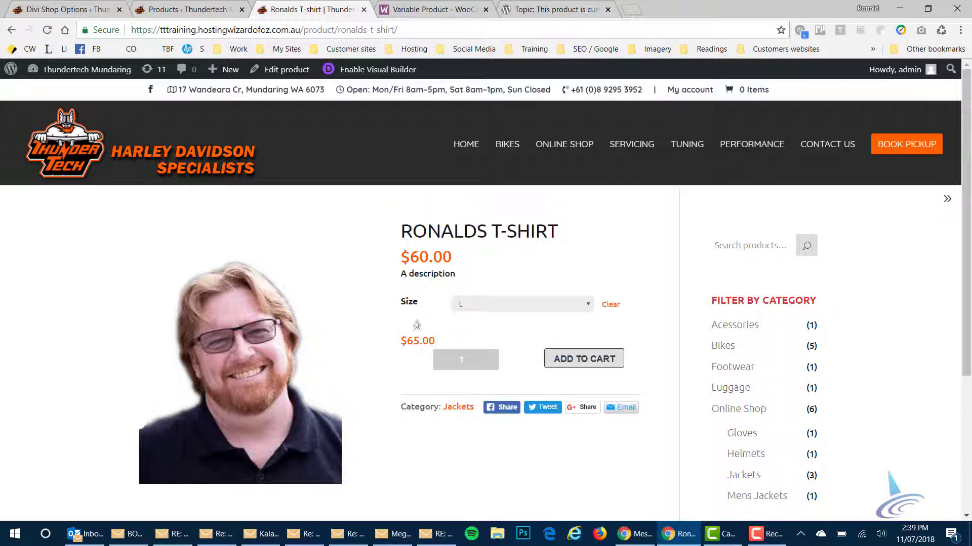
pyautogui.click(468, 307)
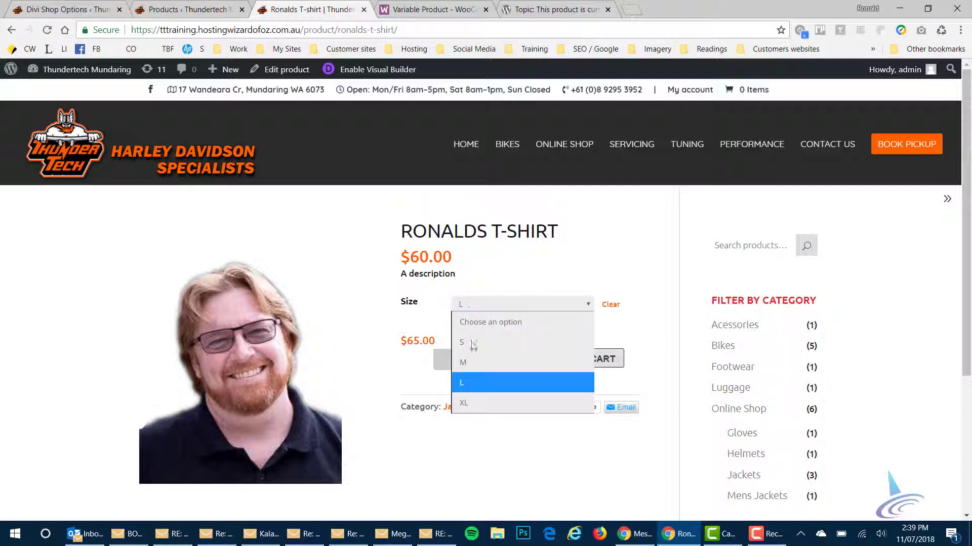
pyautogui.click(472, 399)
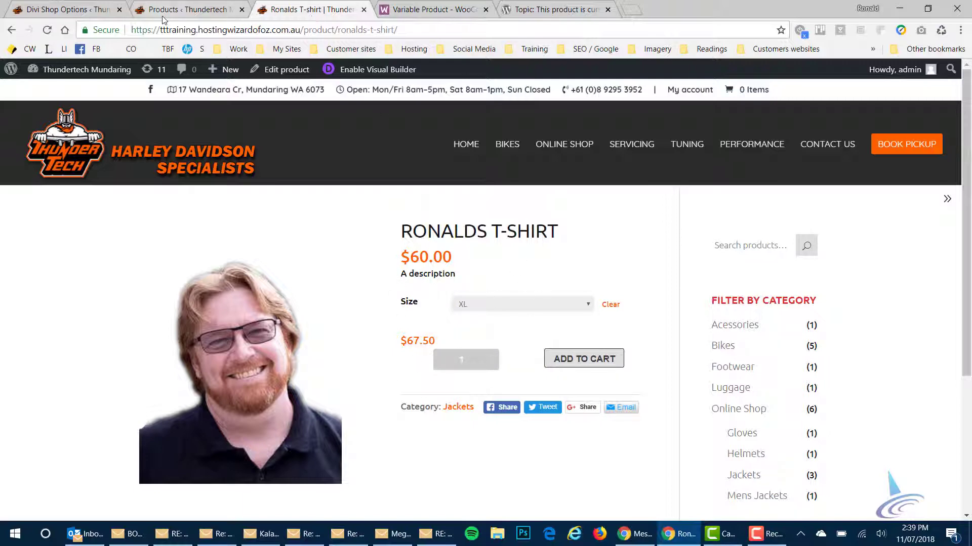
# Step: Create a new product in the shop admin and name it "Test Product"
pyautogui.click(185, 11)
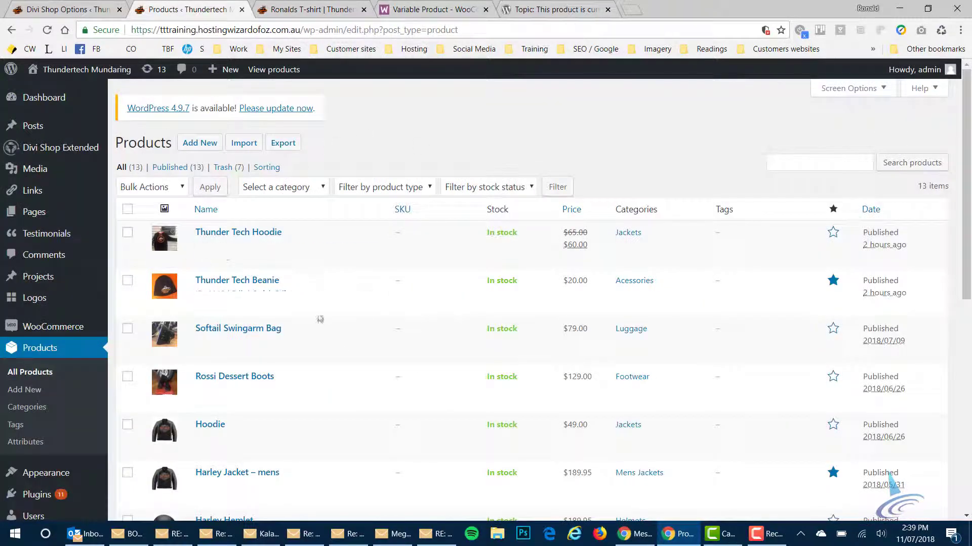
pyautogui.click(205, 147)
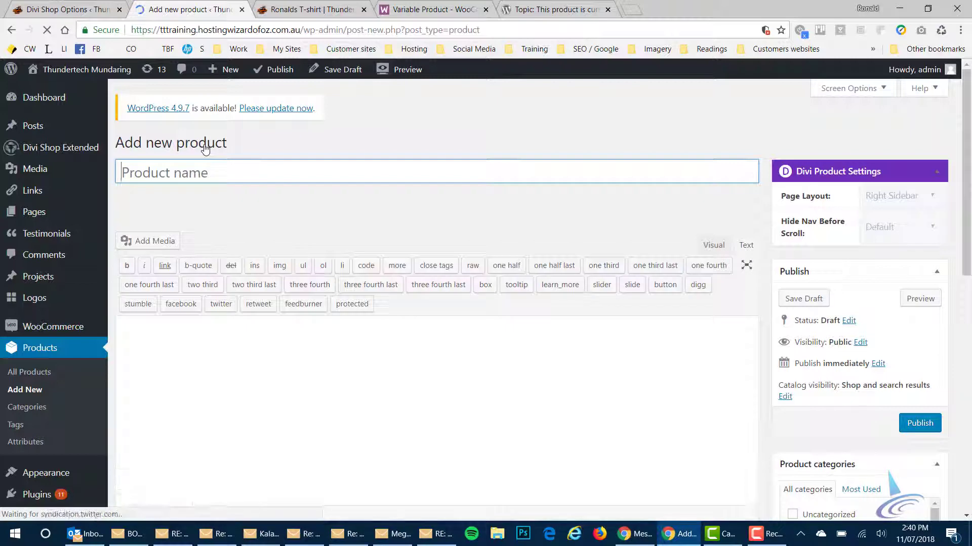
pyautogui.write('Test Pr')
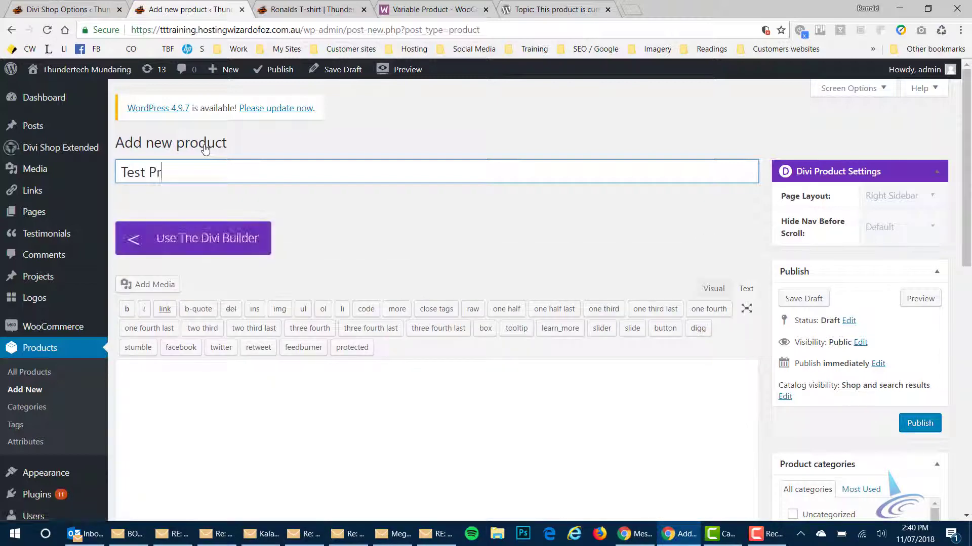
pyautogui.write('oduct')
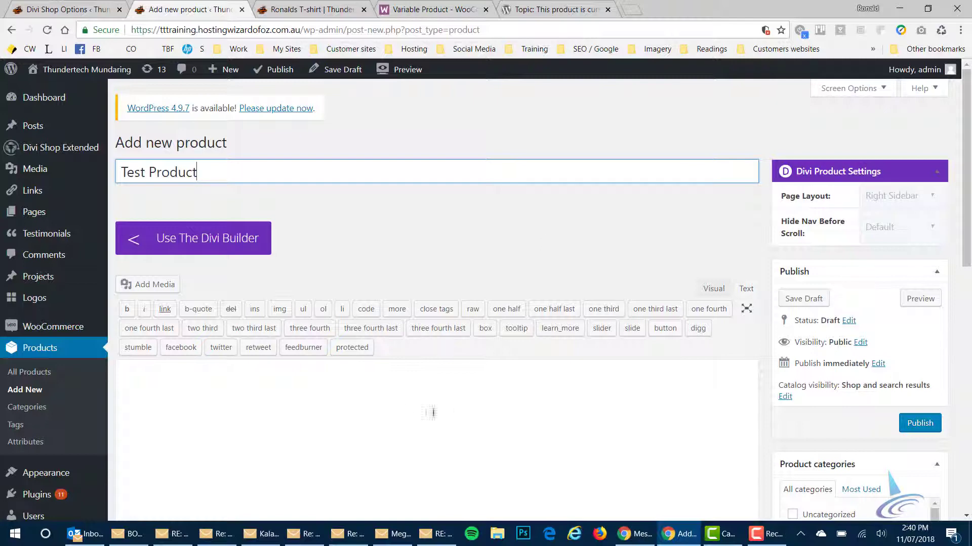
# Step: Enter "Some lengthy description" as the product's main description, correcting the misspelled word
pyautogui.click(411, 390)
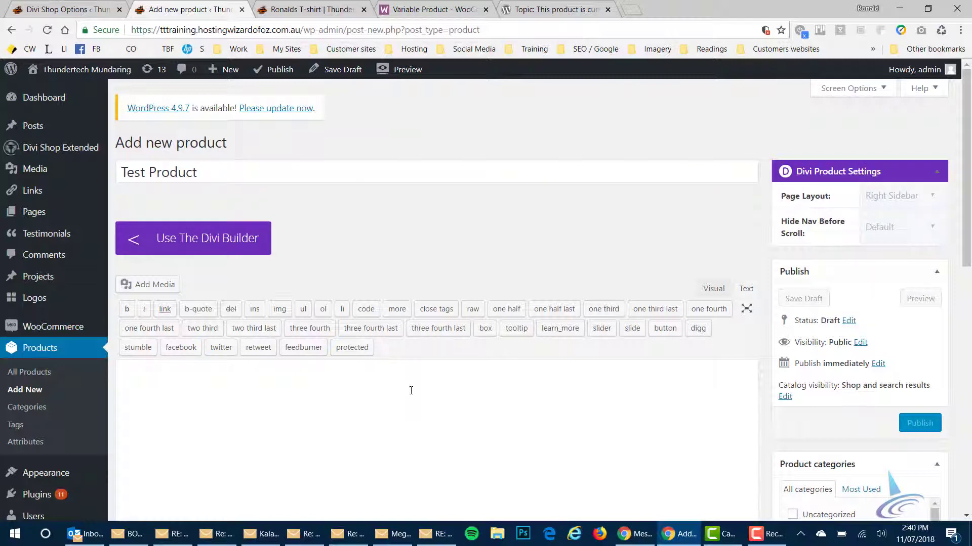
pyautogui.write('Some lemngthy description')
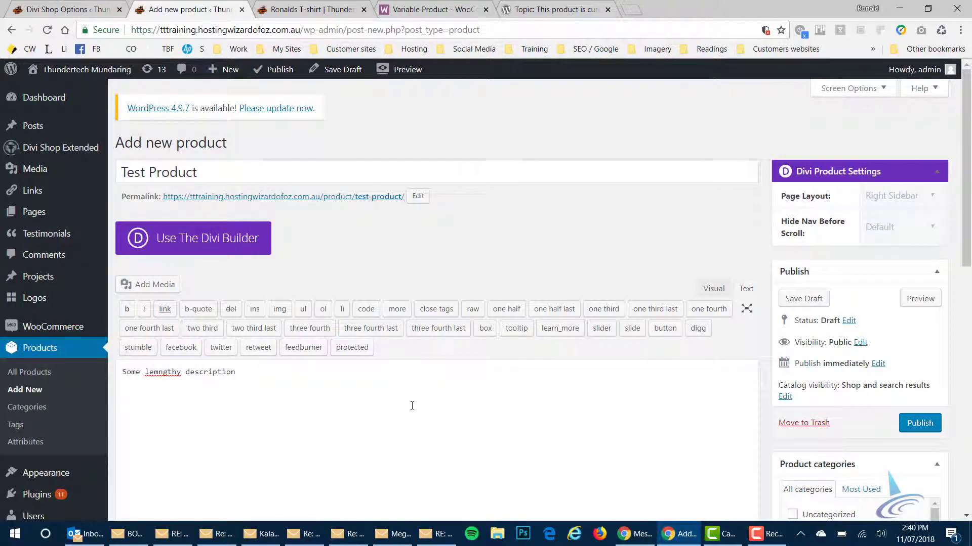
pyautogui.rightClick(161, 372)
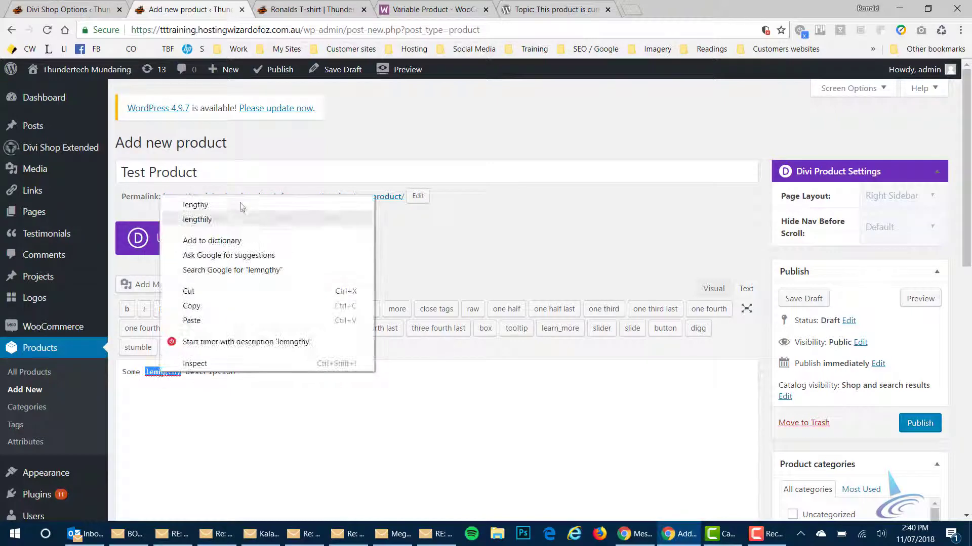
pyautogui.click(212, 202)
# Step: Enter "Some short description here" as the product short description
pyautogui.scroll(-8, 327, 314)
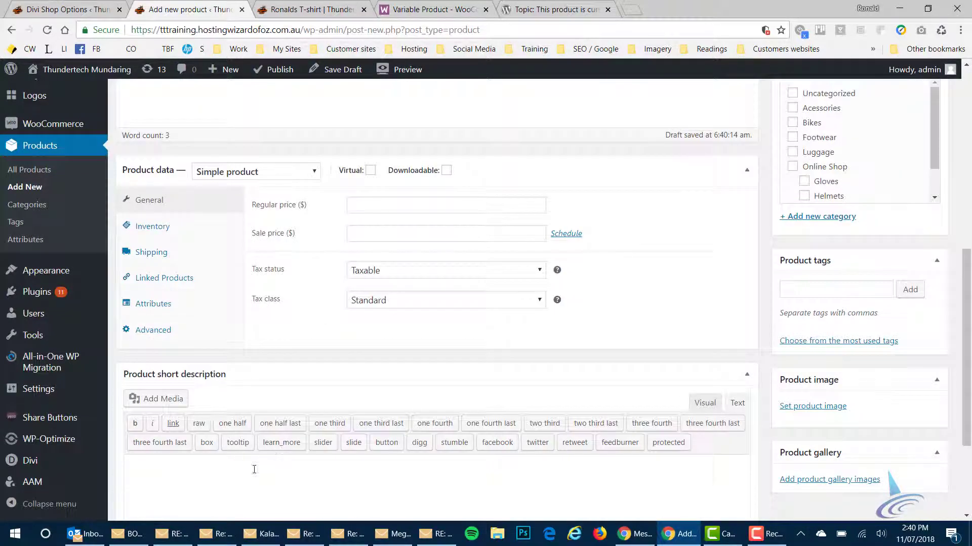
pyautogui.click(254, 469)
pyautogui.write('Some short description here')
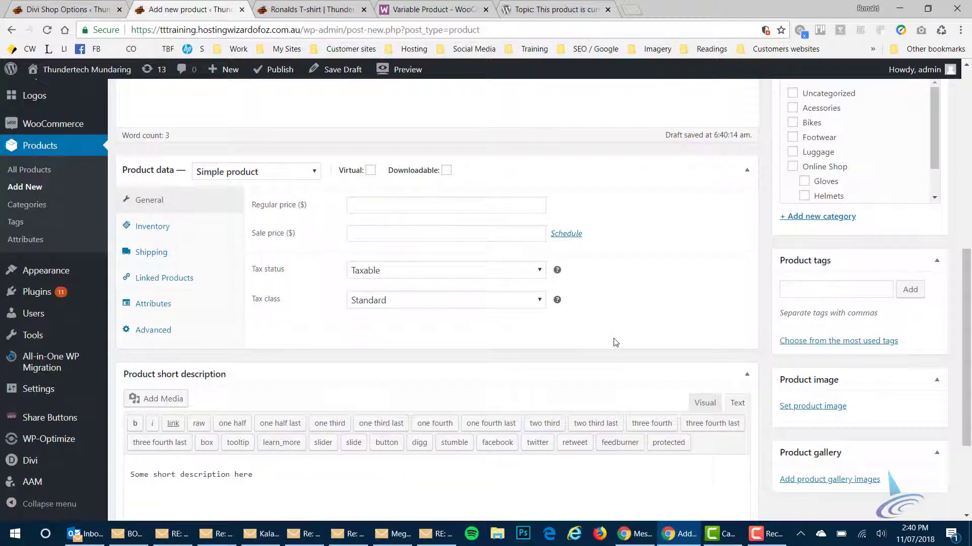
# Step: Set the regular price to 25 and change the product type to Variable product
pyautogui.click(466, 204)
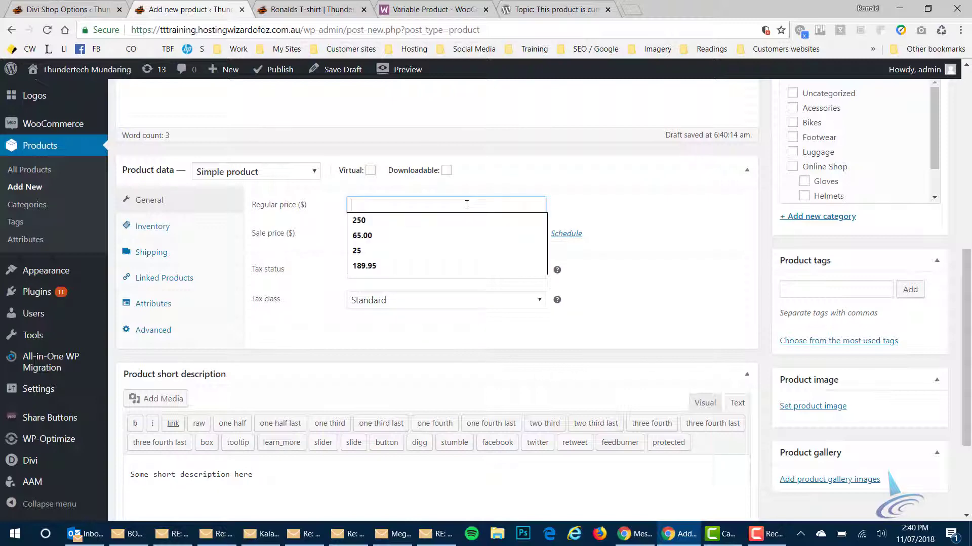
pyautogui.click(390, 252)
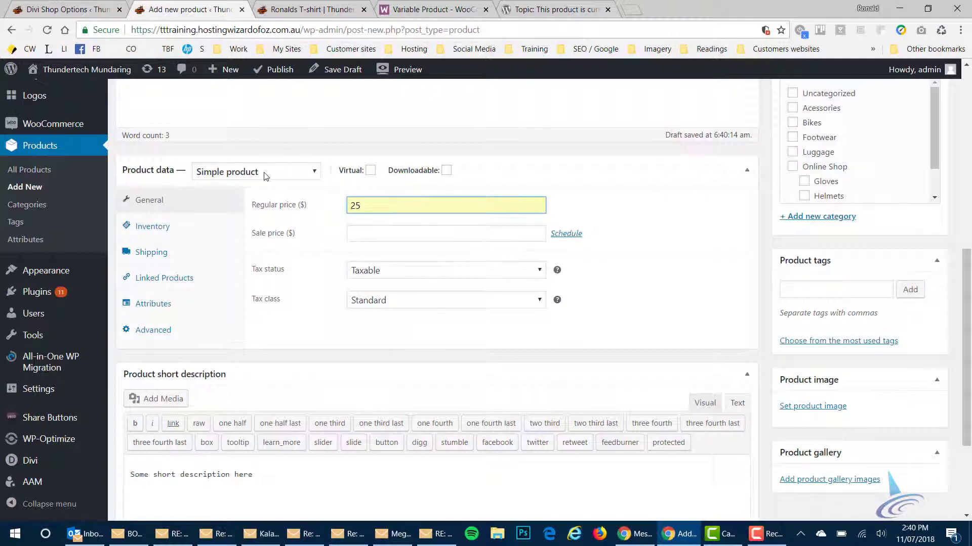
pyautogui.click(265, 173)
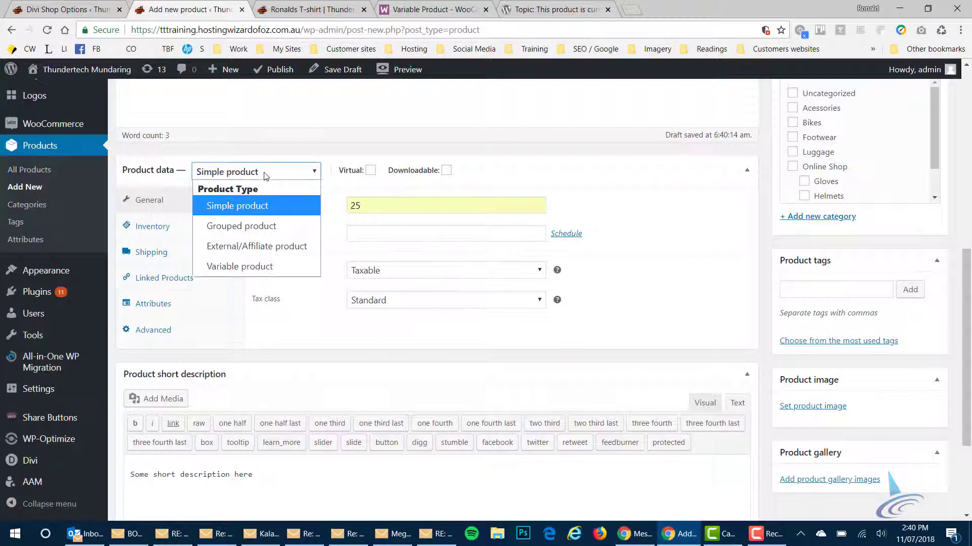
pyautogui.click(291, 272)
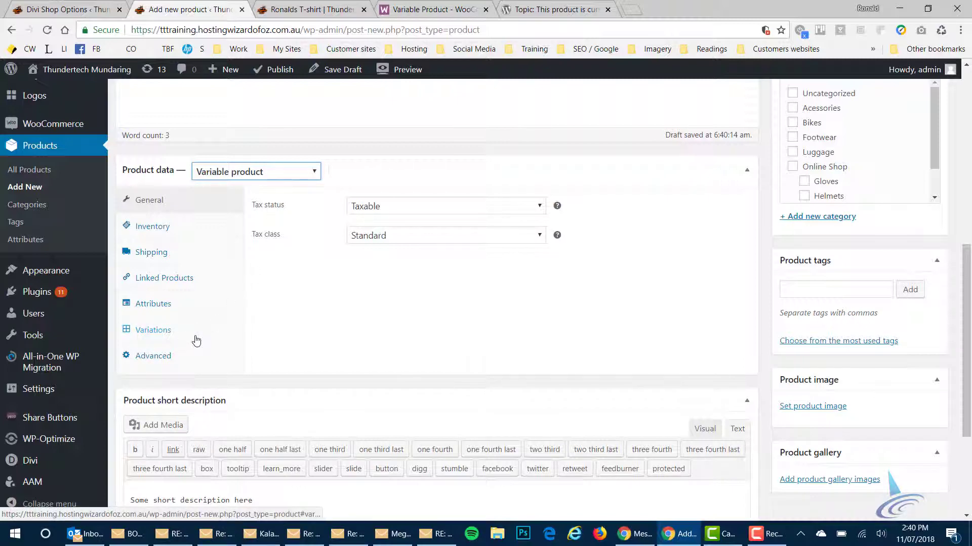
# Step: Add a custom product attribute named Size to the variable product
pyautogui.click(175, 332)
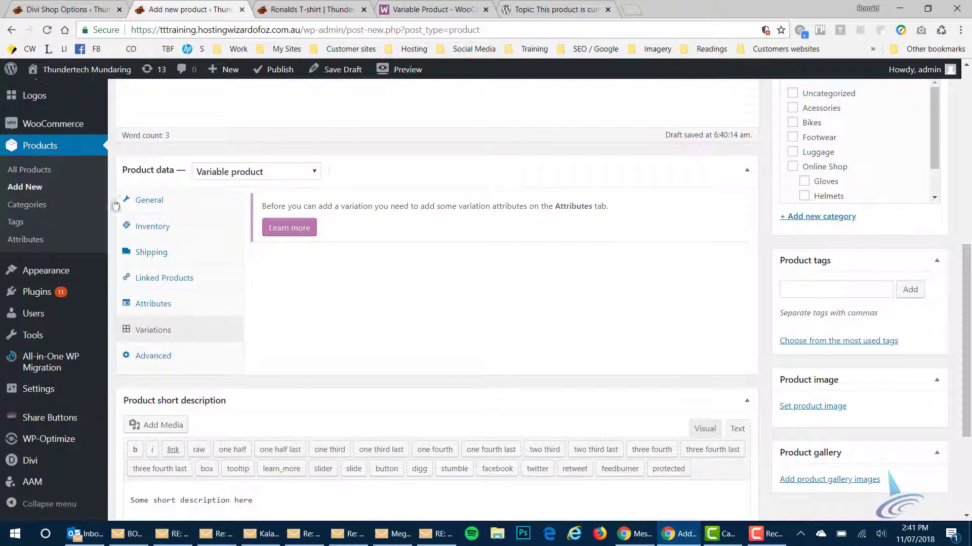
pyautogui.click(161, 308)
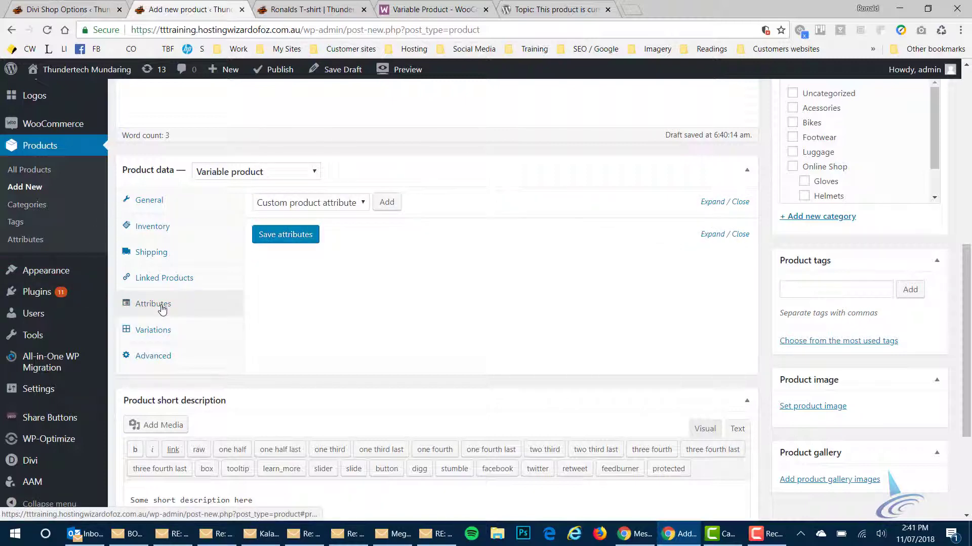
pyautogui.click(387, 206)
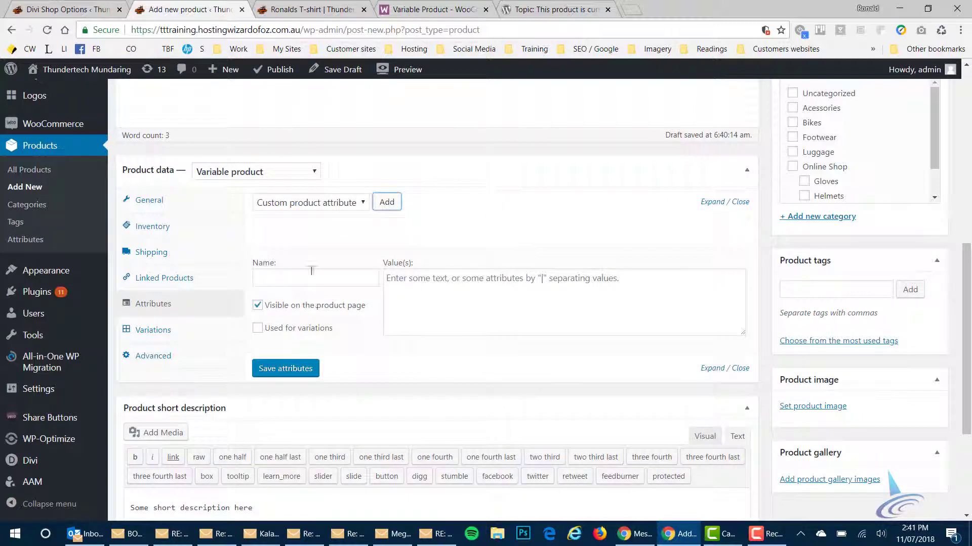
pyautogui.click(312, 275)
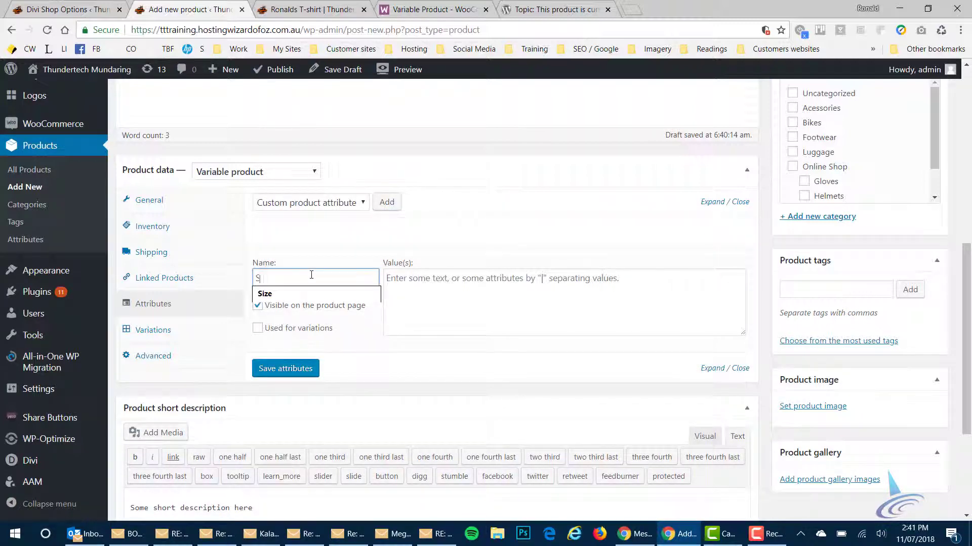
pyautogui.click(440, 295)
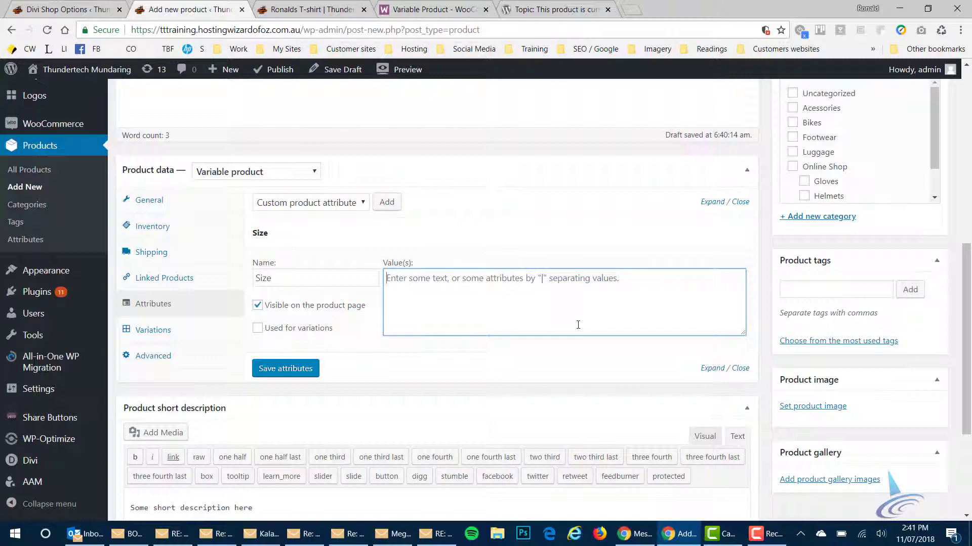
# Step: Give Size the values Small|Medium|Large|ExtraLarge|2Xl|3XL and save it as used for variations but not visible on the product page
pyautogui.write('Small|M')
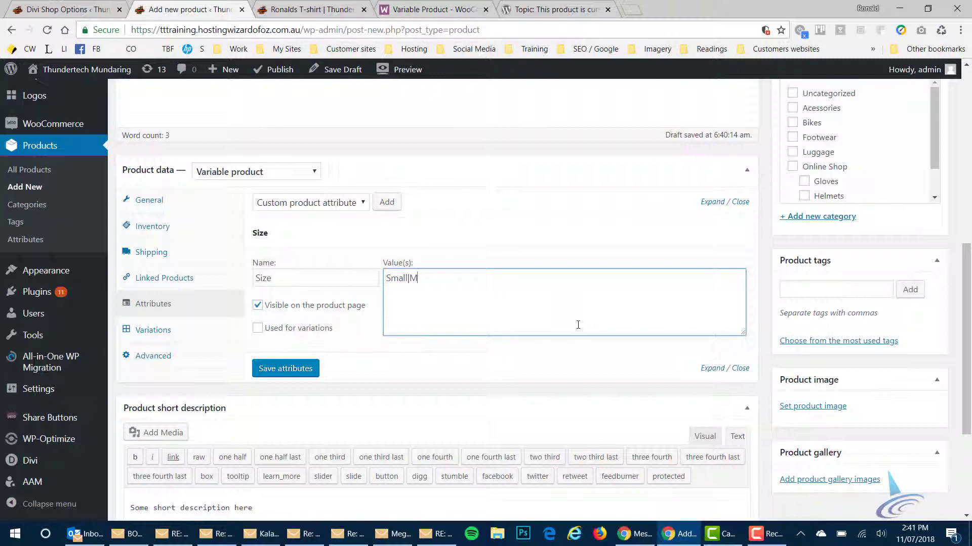
pyautogui.write('edium')
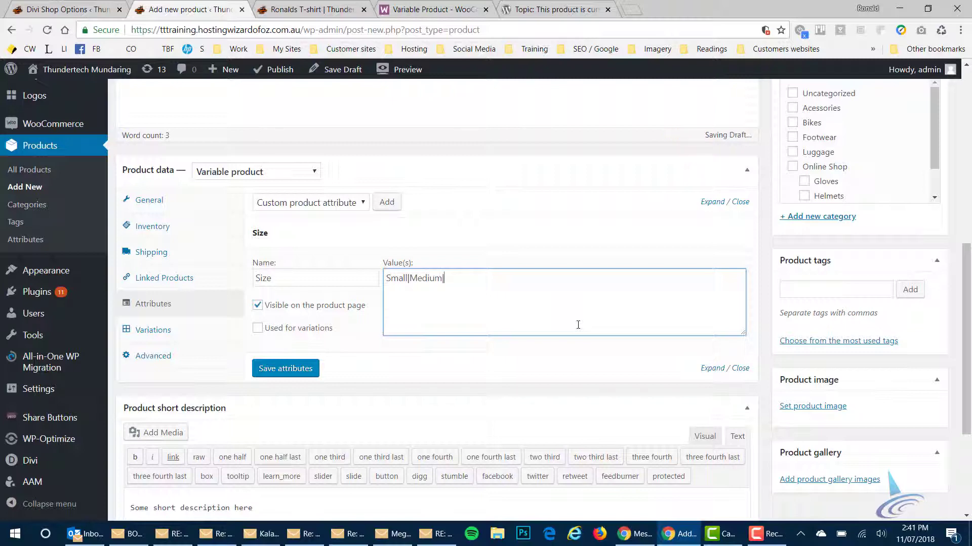
pyautogui.write('|Large|Extra')
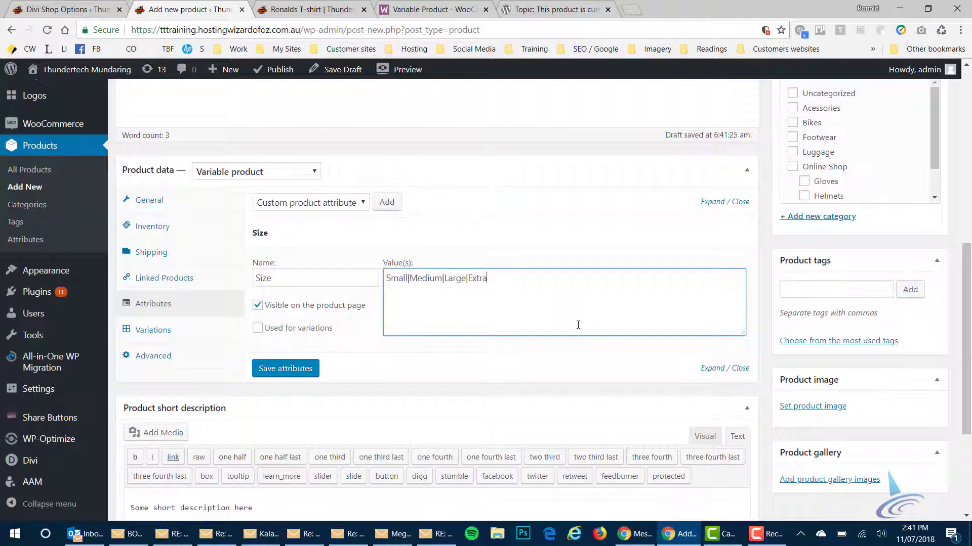
pyautogui.write('Large|2Xl|3XL')
pyautogui.click(257, 305)
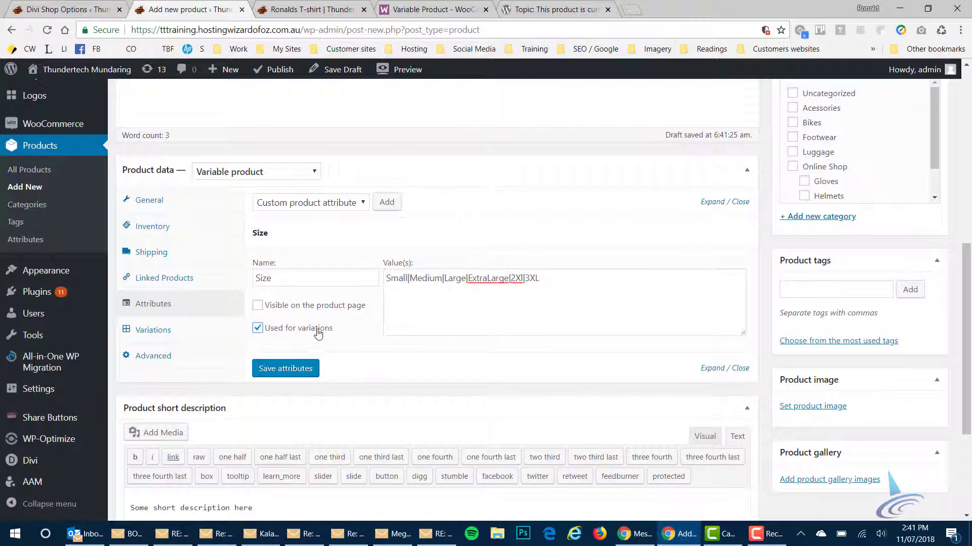
pyautogui.click(294, 375)
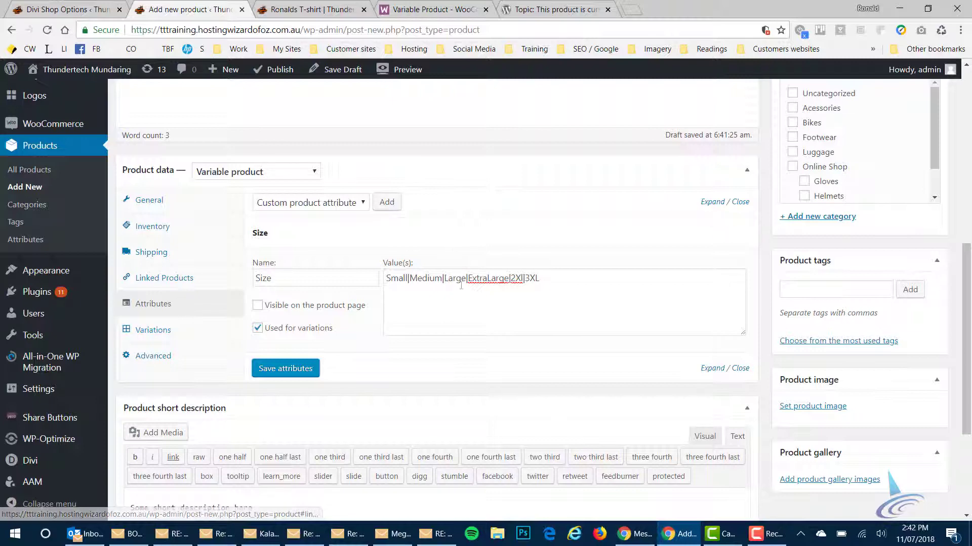
# Step: Generate the product's variations from all attributes and accept the confirmations
pyautogui.click(163, 332)
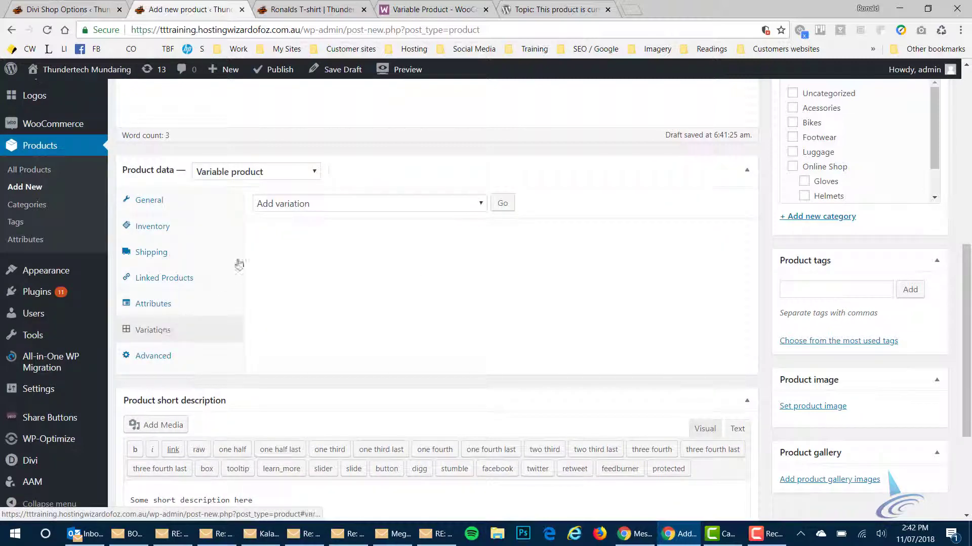
pyautogui.click(285, 208)
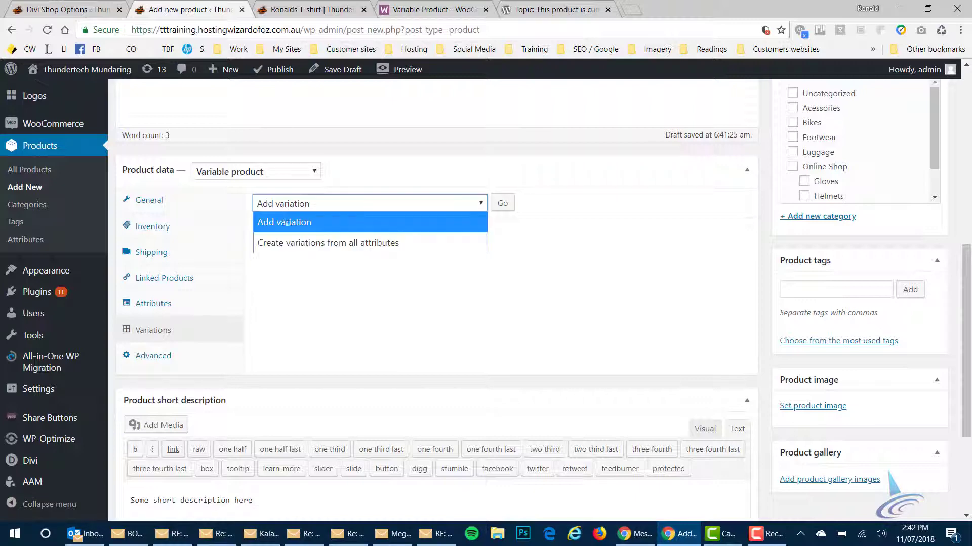
pyautogui.click(406, 243)
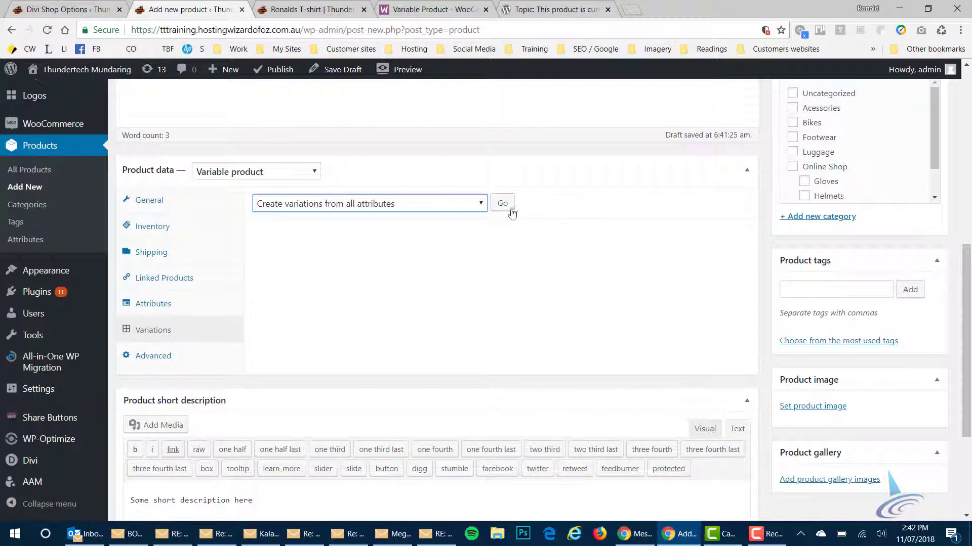
pyautogui.click(504, 206)
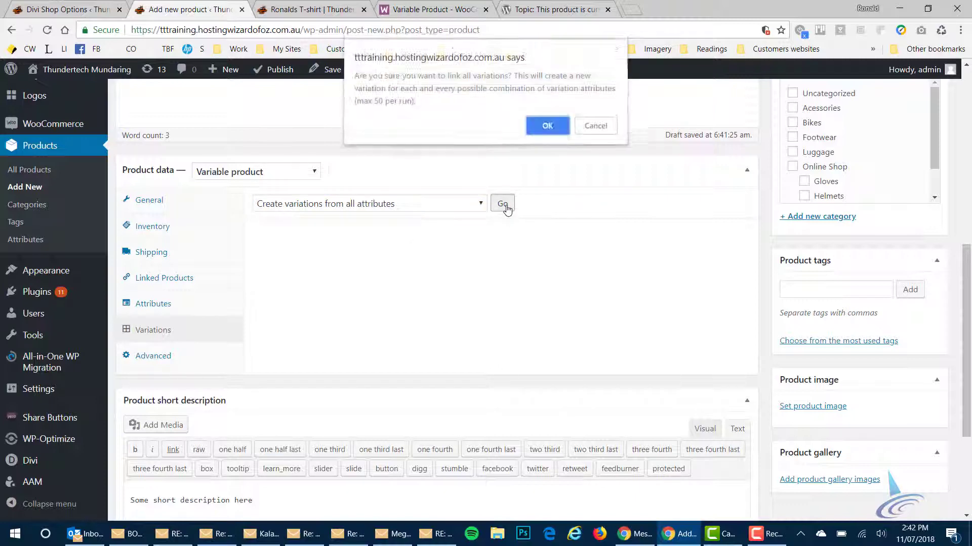
pyautogui.click(544, 126)
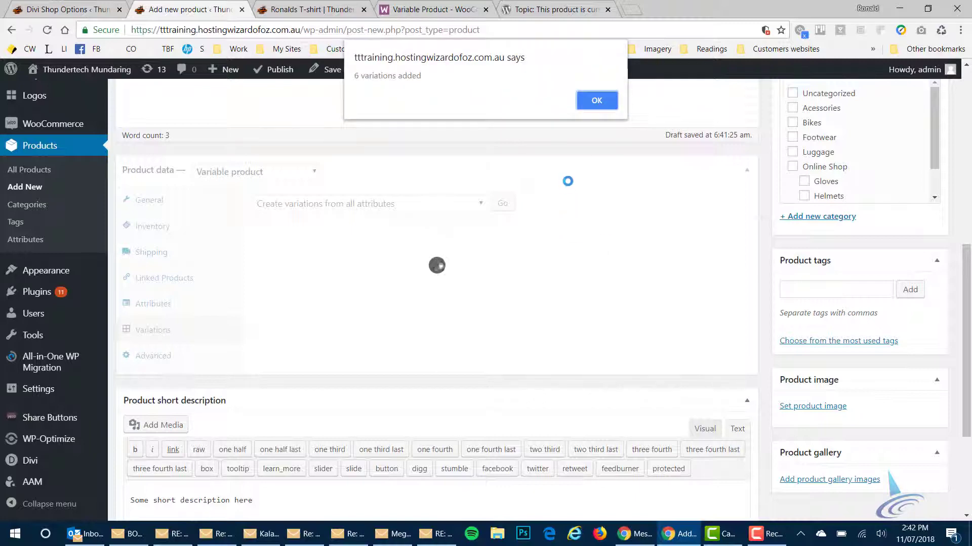
pyautogui.click(602, 103)
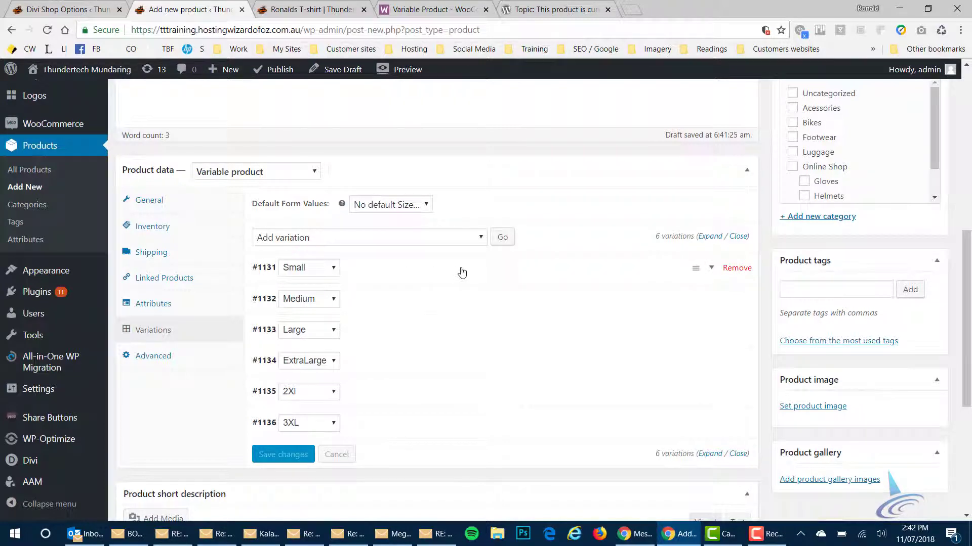
# Step: Set the regular price of the Small variation to 25
pyautogui.click(712, 269)
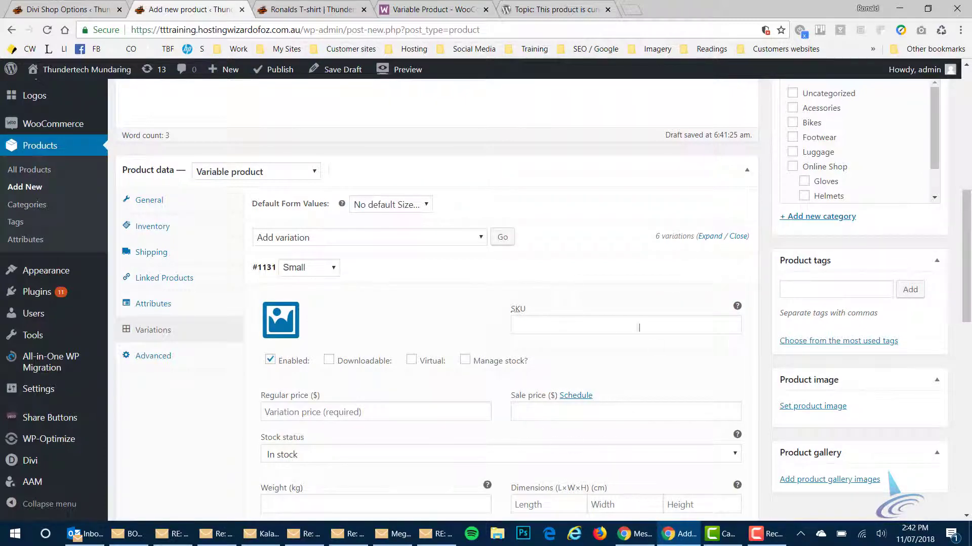
pyautogui.moveTo(967, 220); pyautogui.dragTo(970, 251)
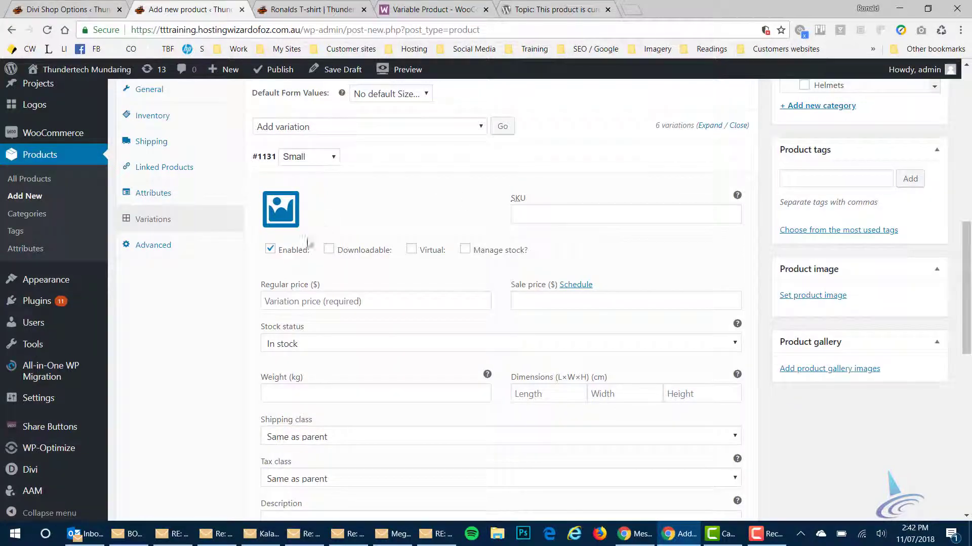
pyautogui.click(326, 302)
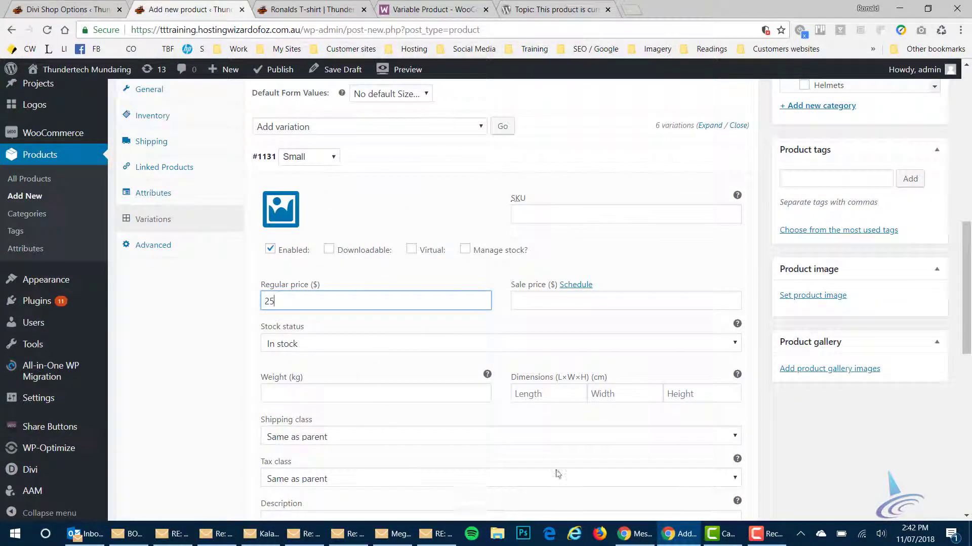
pyautogui.scroll(-3, 420, 297)
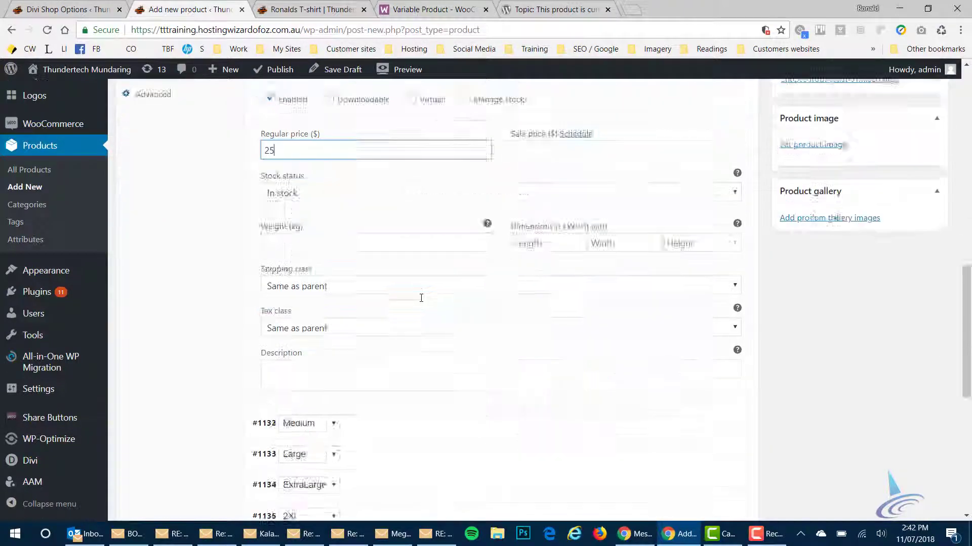
pyautogui.scroll(3, 422, 295)
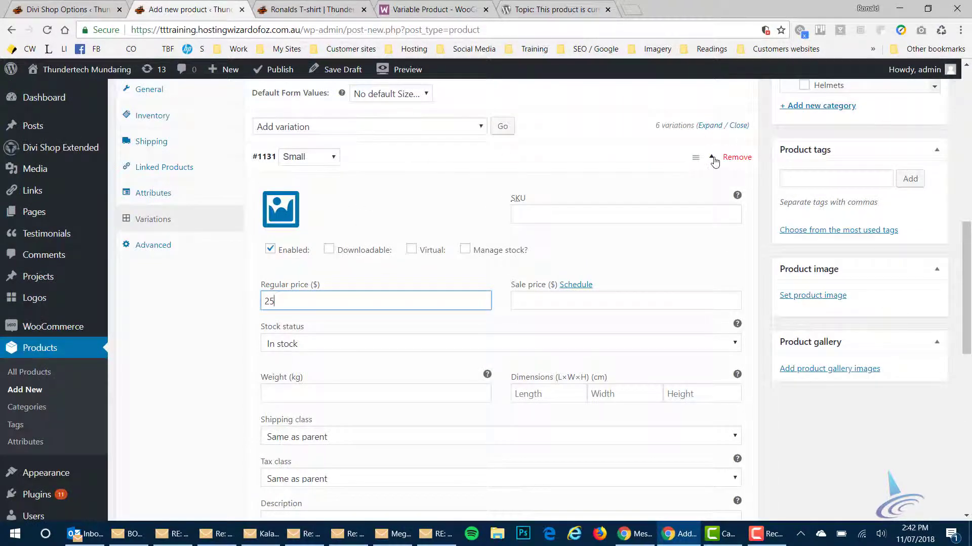
pyautogui.click(711, 167)
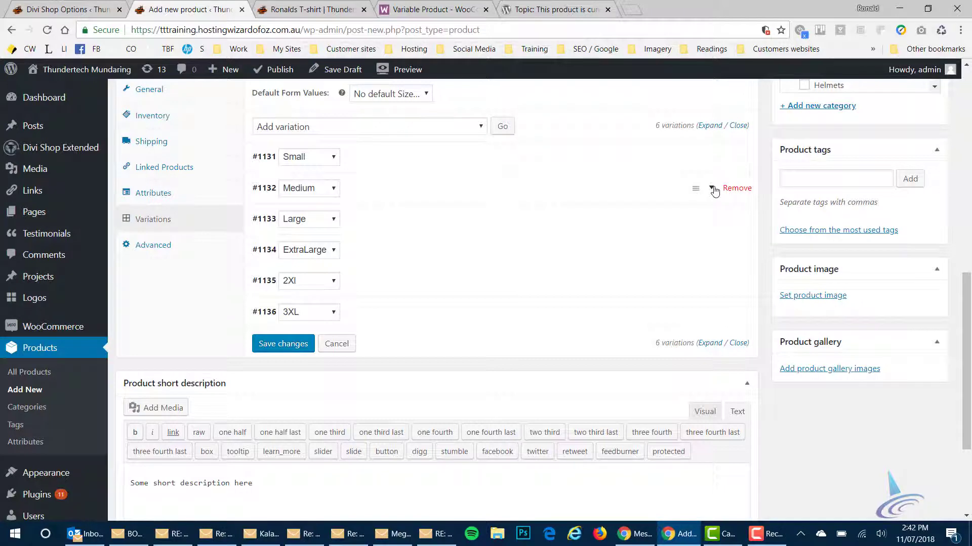
# Step: Set the regular price of the Medium variation to 25
pyautogui.click(713, 188)
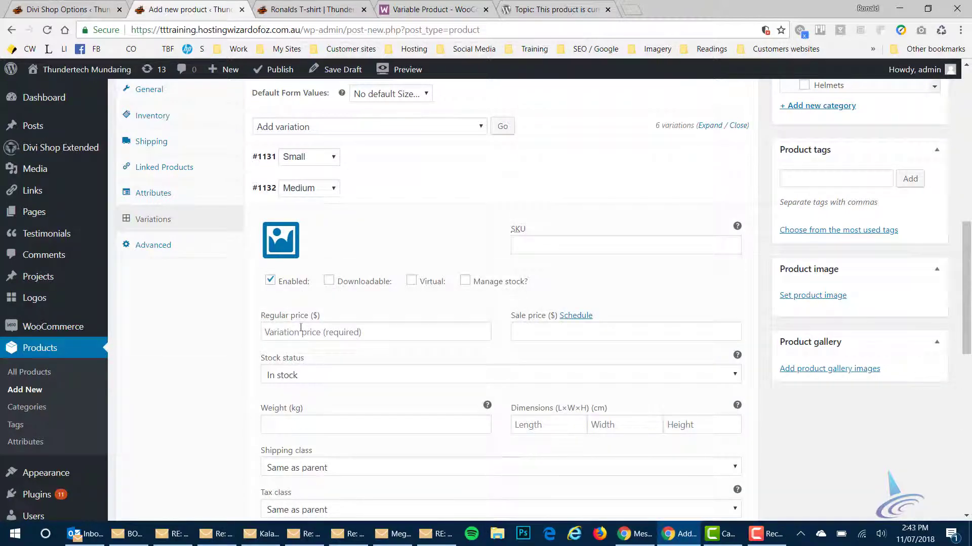
pyautogui.click(301, 329)
pyautogui.write('25')
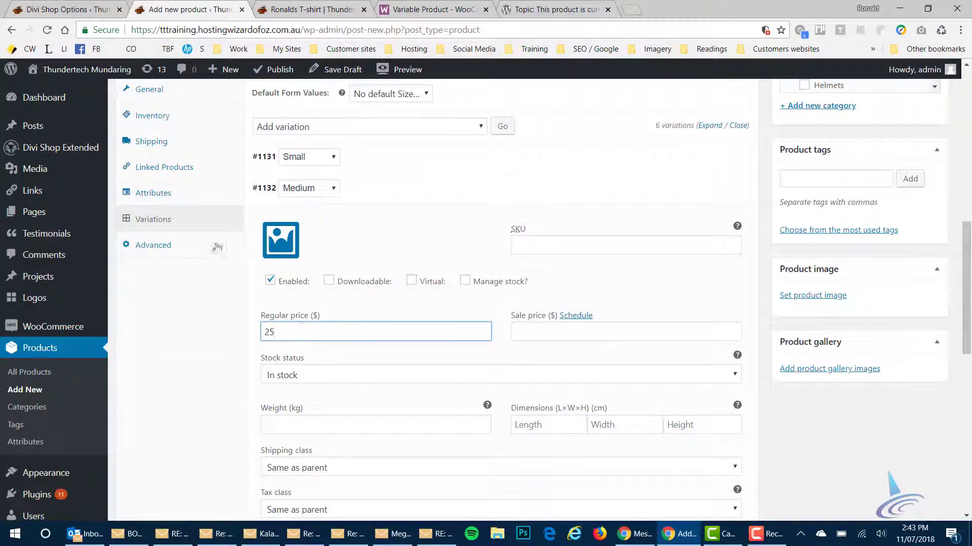
pyautogui.click(713, 190)
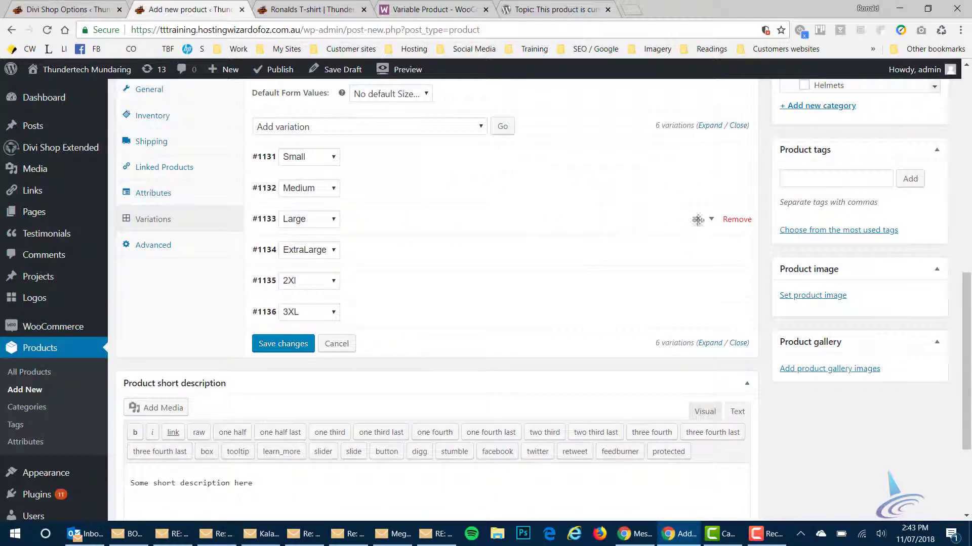
# Step: Set the regular price of the Large variation to 30
pyautogui.click(709, 219)
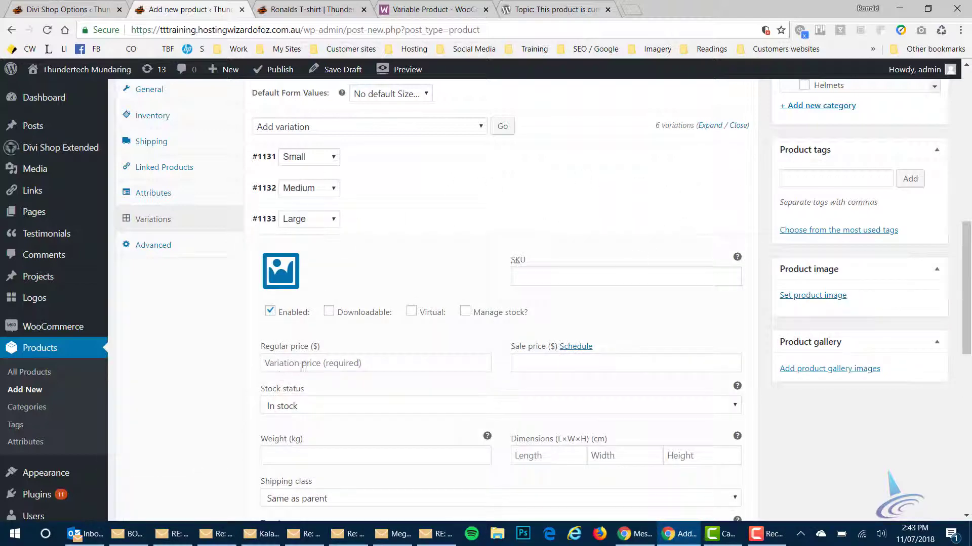
pyautogui.click(302, 365)
pyautogui.write('30')
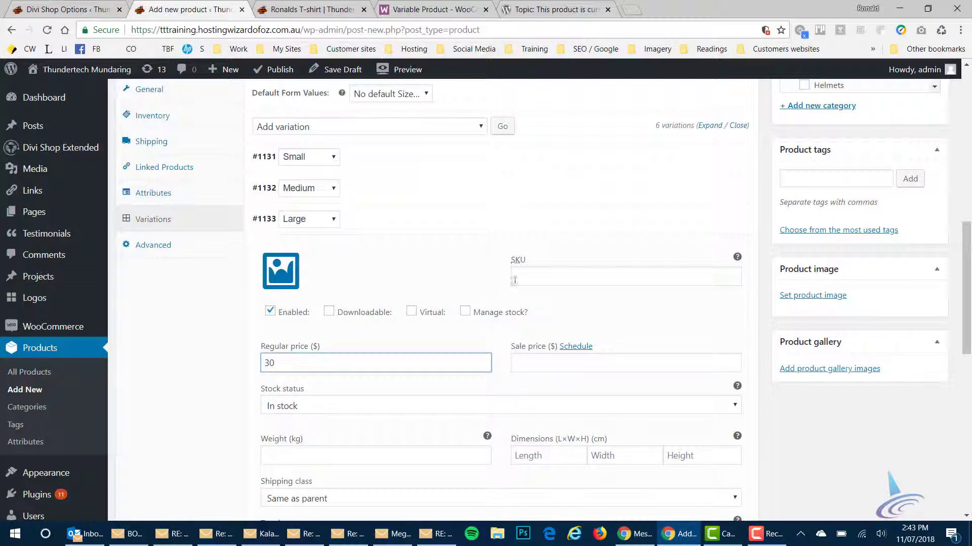
pyautogui.click(710, 222)
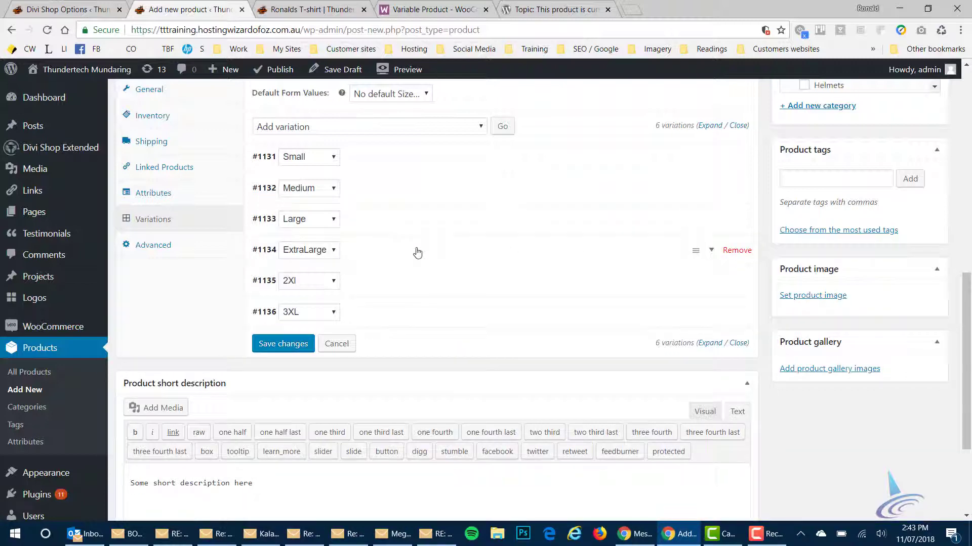
# Step: Set the regular price of the ExtraLarge variation to 35
pyautogui.click(713, 251)
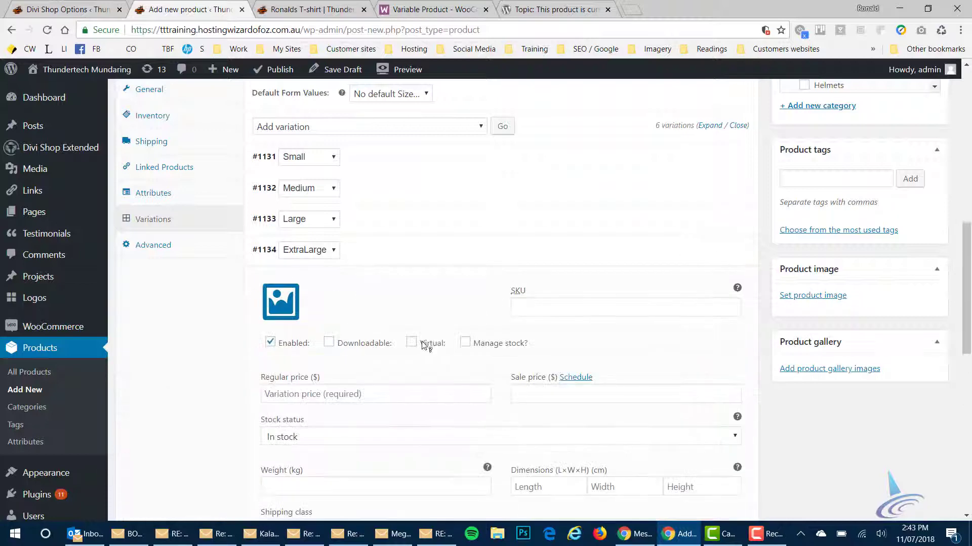
pyautogui.scroll(-4, 420, 334)
pyautogui.click(326, 185)
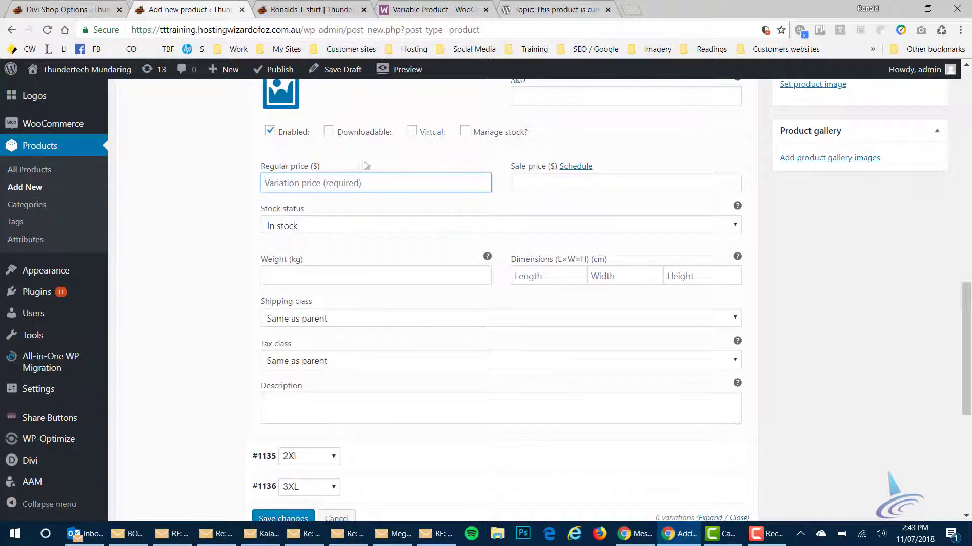
pyautogui.write('35')
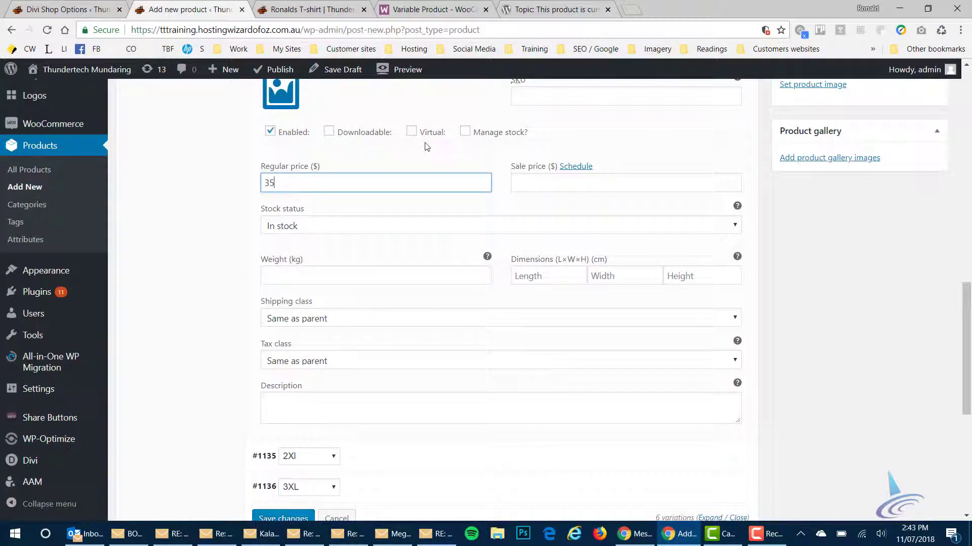
pyautogui.scroll(4, 536, 273)
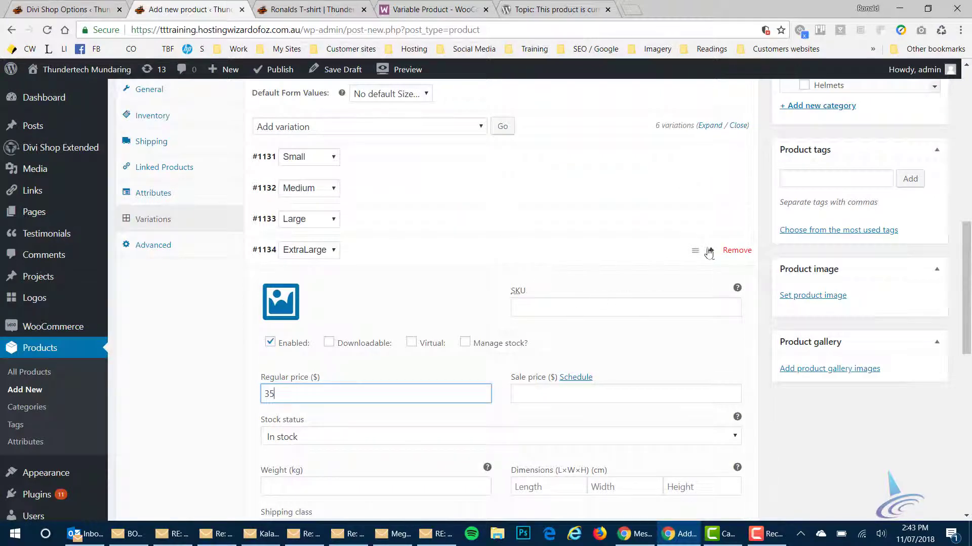
pyautogui.click(713, 252)
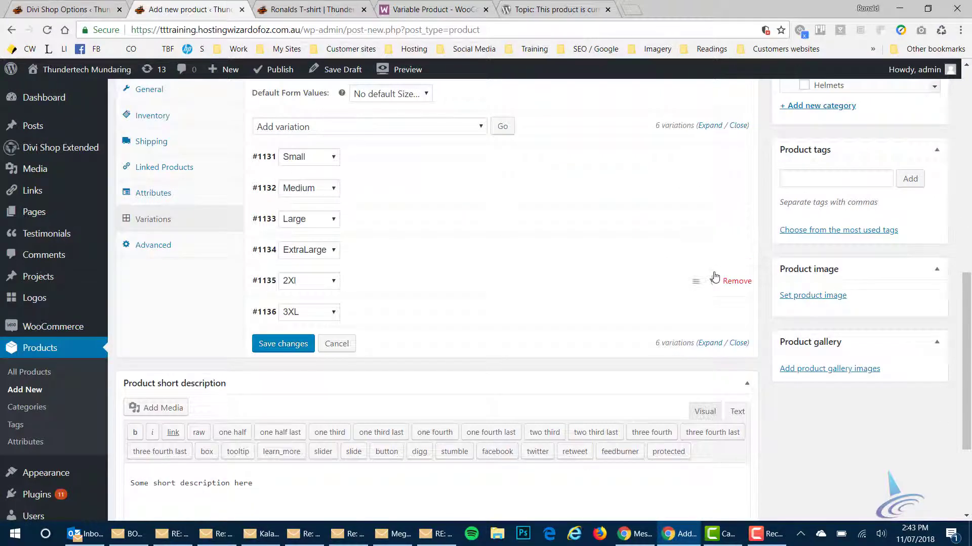
# Step: Set the regular price of the 2Xl variation to 35
pyautogui.click(712, 282)
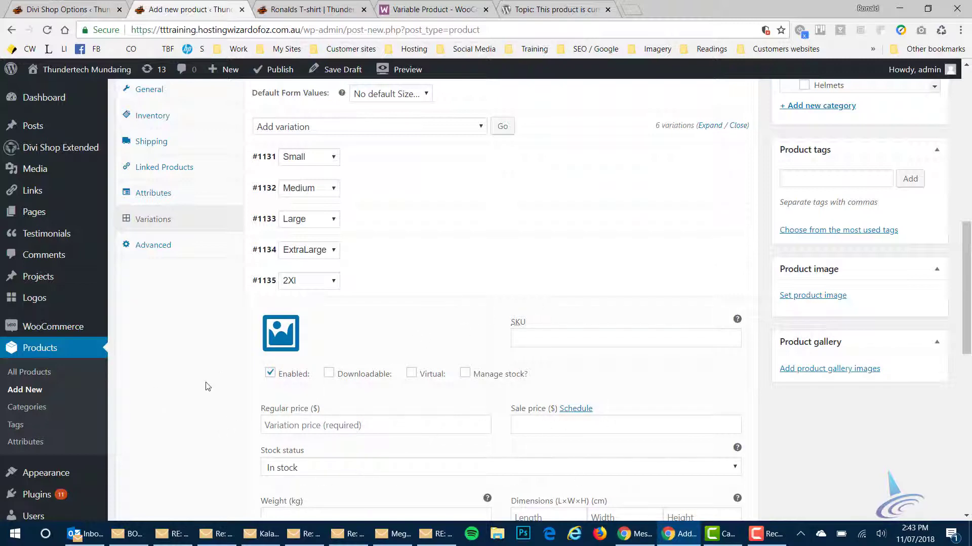
pyautogui.click(320, 424)
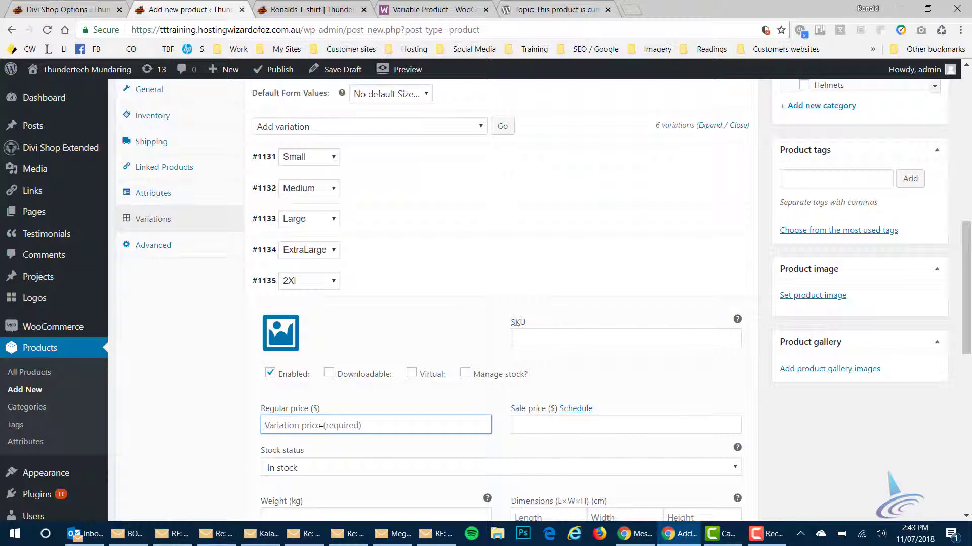
pyautogui.write('35')
pyautogui.click(698, 282)
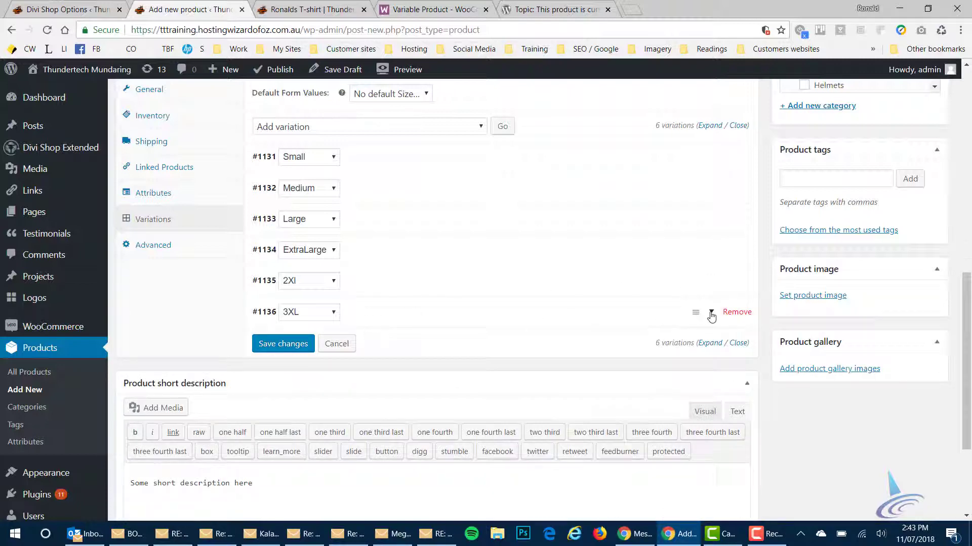
# Step: Set the regular price of the 3XL variation to 40 and save the changes to all variations
pyautogui.click(711, 313)
pyautogui.click(338, 458)
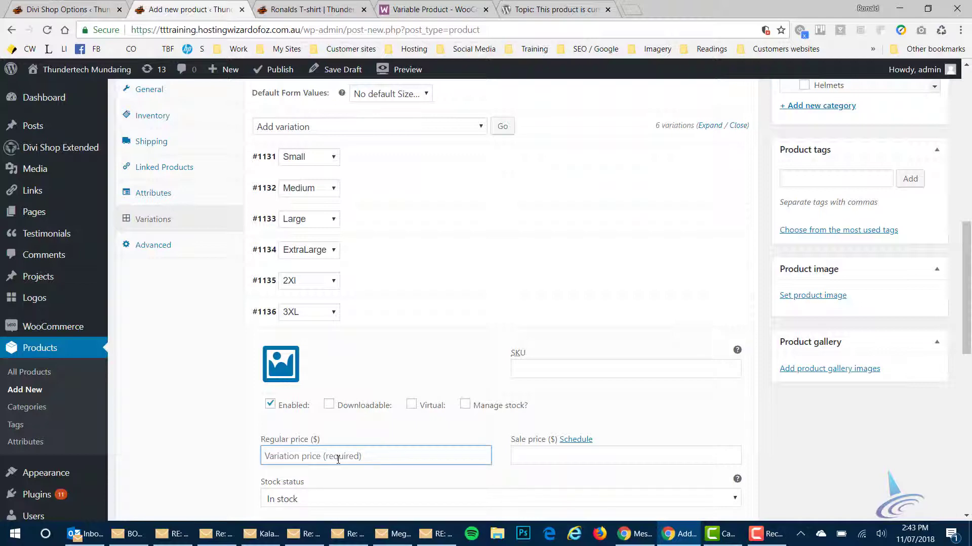
pyautogui.write('40')
pyautogui.click(710, 315)
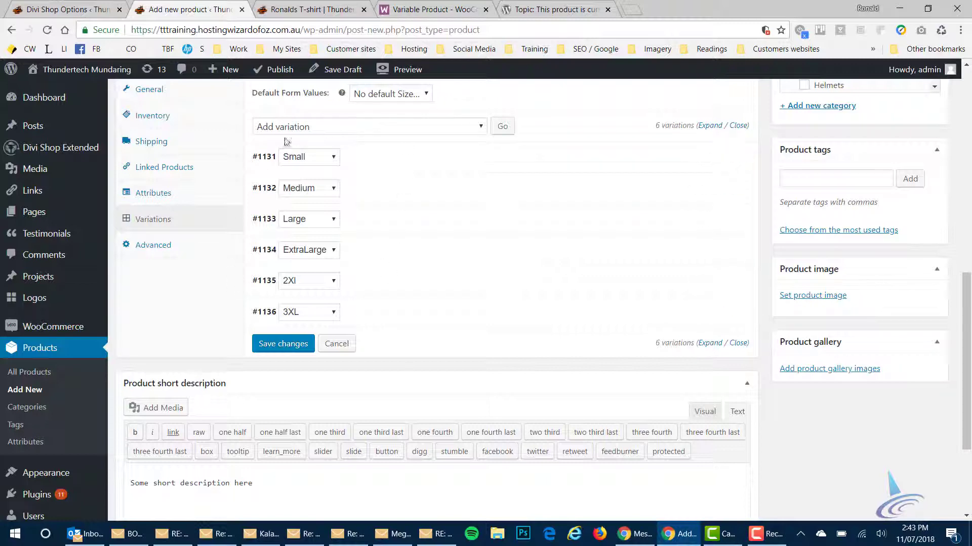
pyautogui.moveTo(278, 253)
pyautogui.click(293, 347)
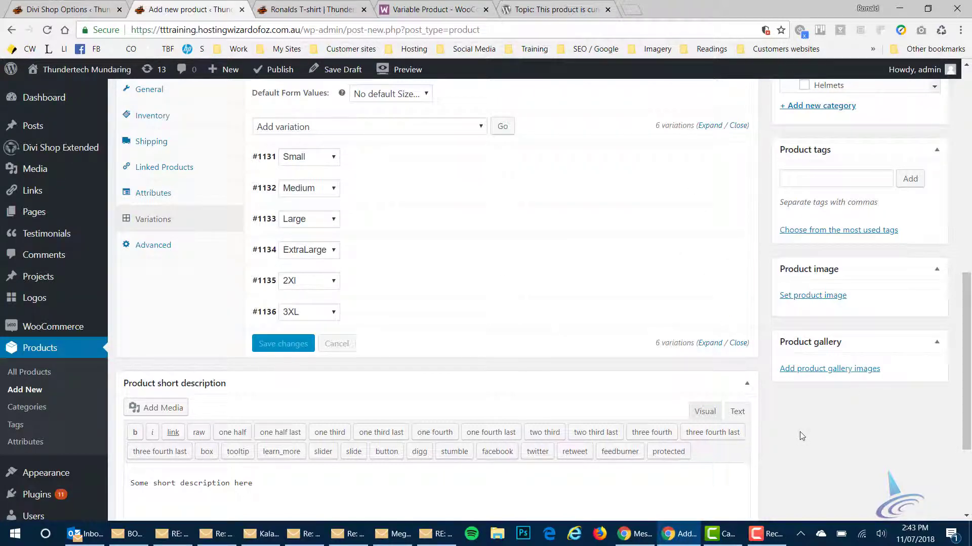
# Step: Set the product image to the media library photo IMG_2765.jpg of the black and orange hoodie on a hanger
pyautogui.click(813, 296)
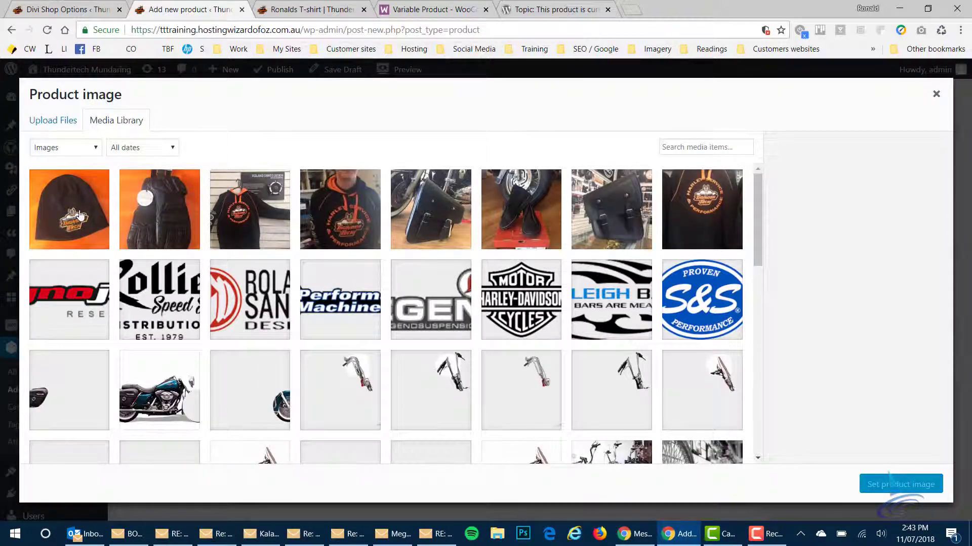
pyautogui.click(230, 207)
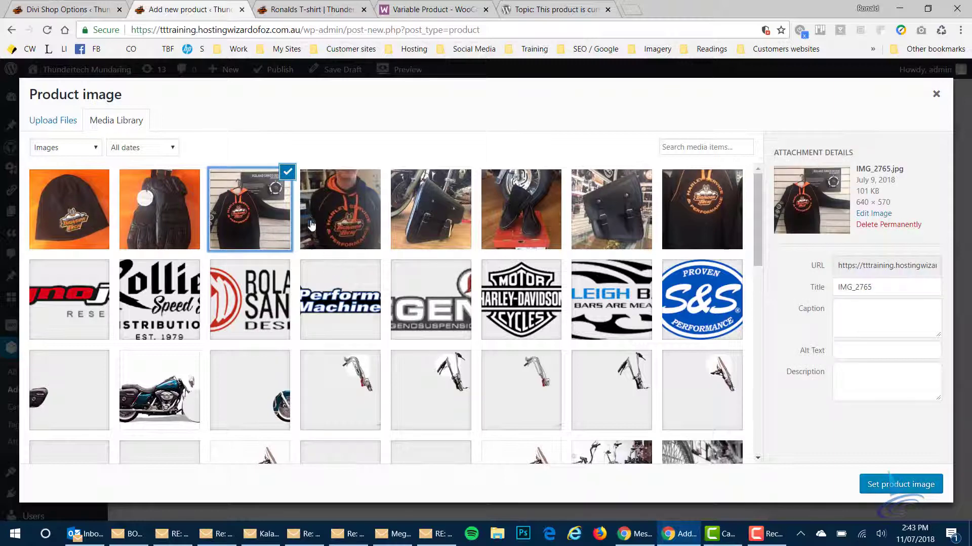
pyautogui.click(900, 485)
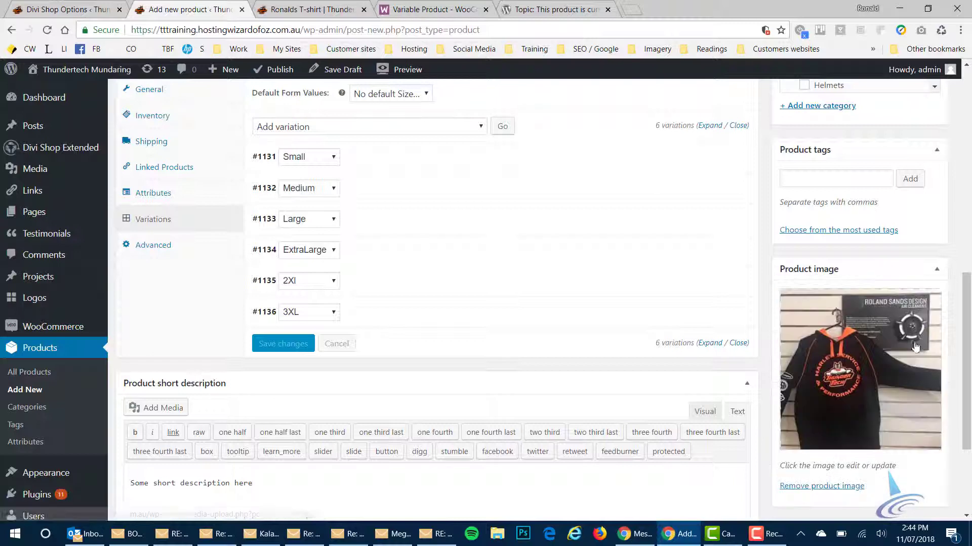
# Step: Assign the product to the Jackets category and publish it
pyautogui.scroll(8, 899, 374)
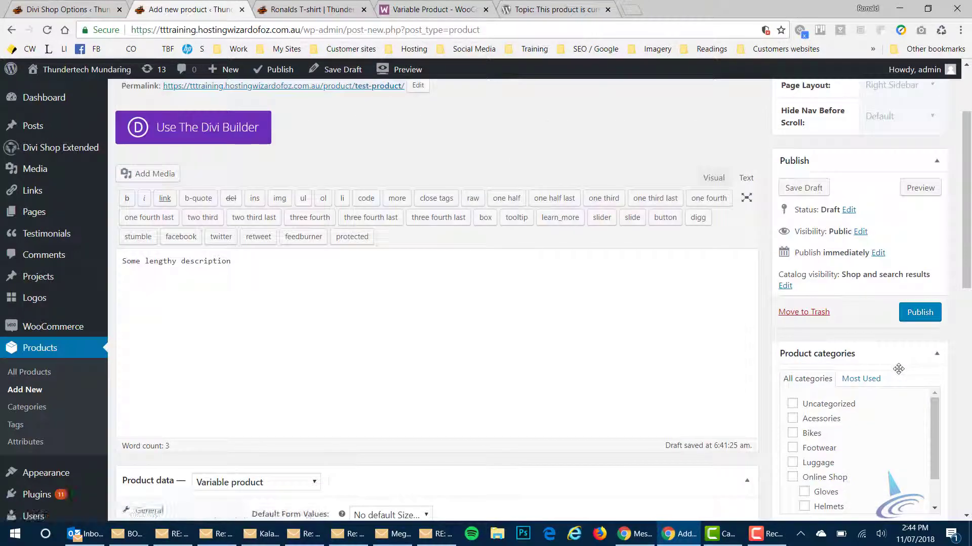
pyautogui.scroll(-2, 829, 400)
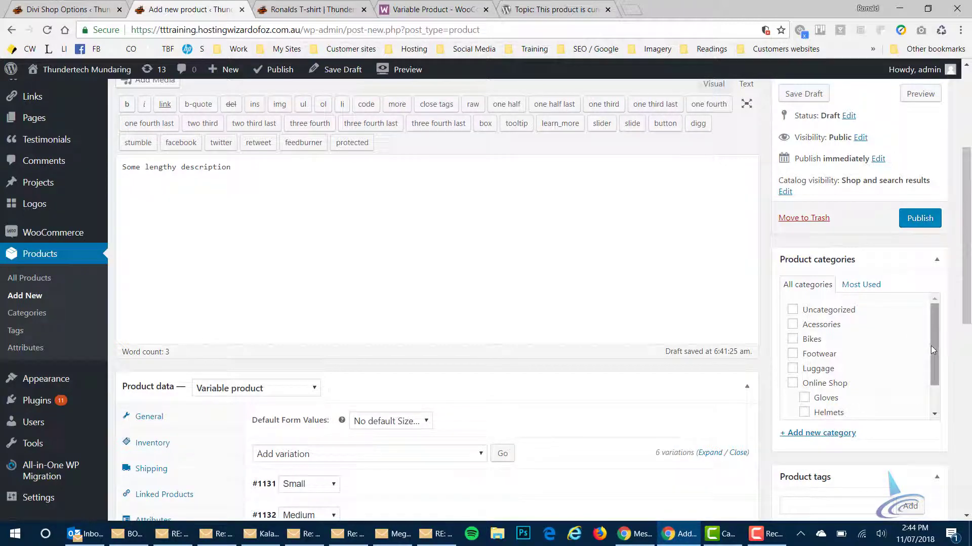
pyautogui.scroll(-1, 827, 412)
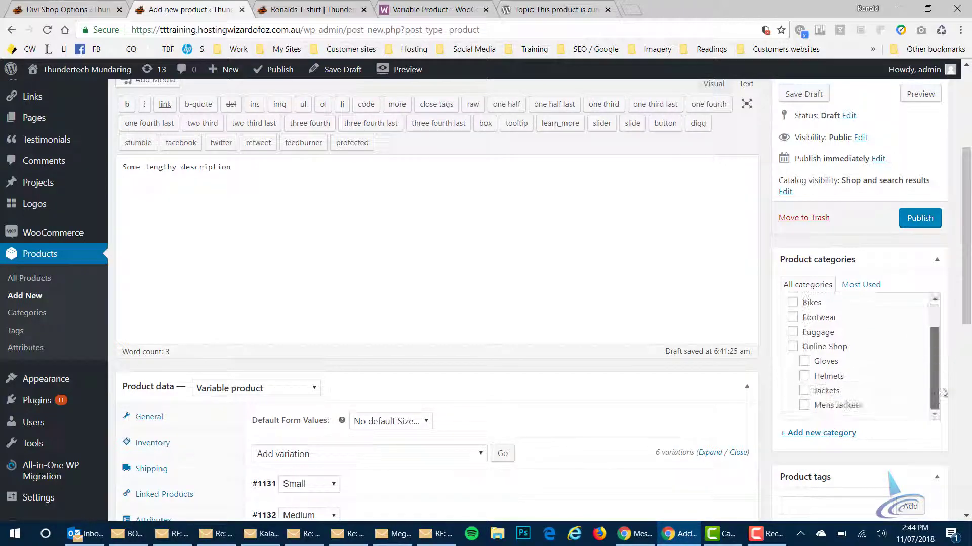
pyautogui.click(805, 391)
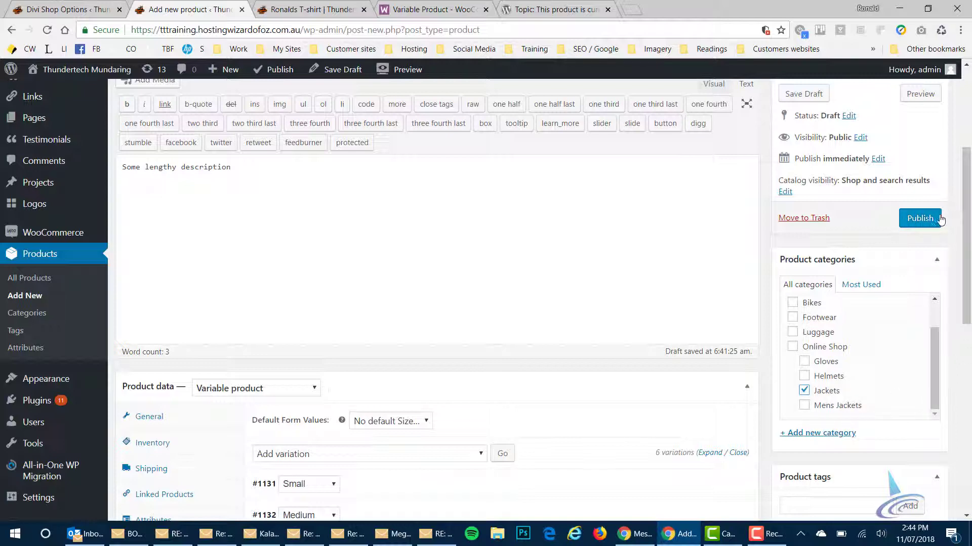
pyautogui.click(923, 226)
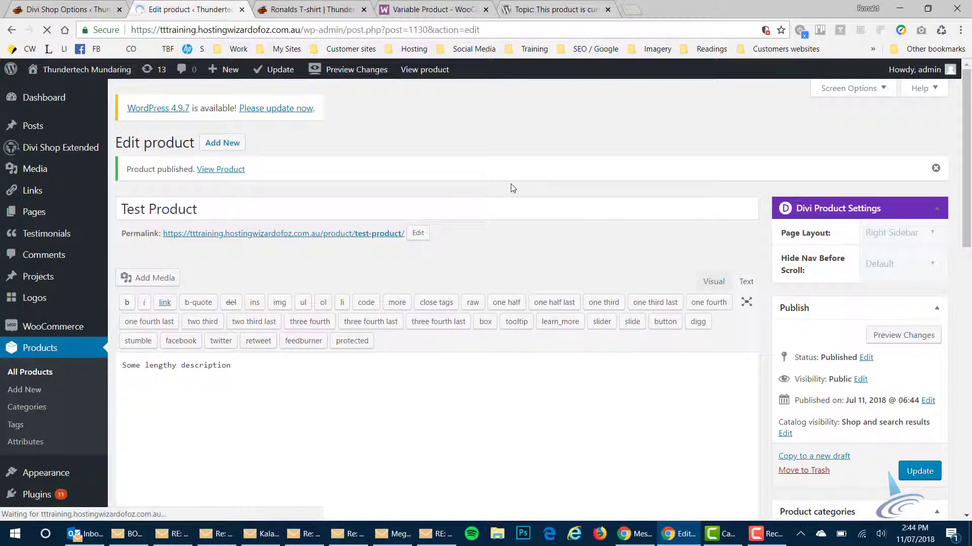
# Step: Open the published Test Product page in a separate browser tab and switch to it
pyautogui.click(425, 70)
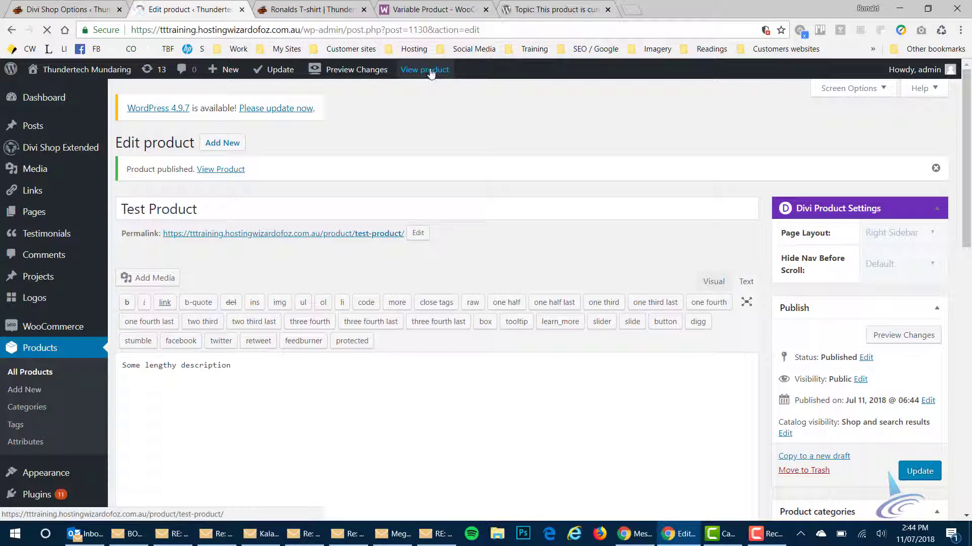
pyautogui.scroll(-4, 430, 73)
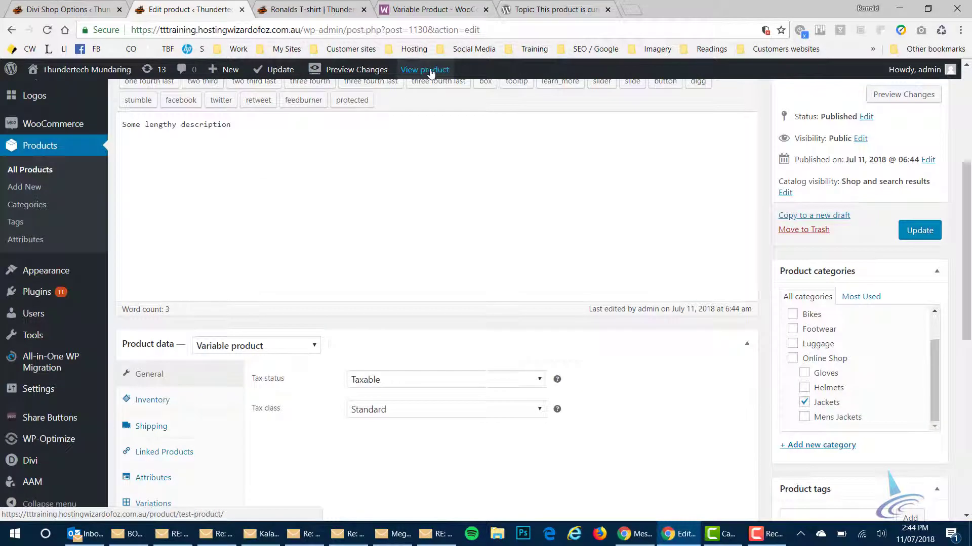
pyautogui.middleClick(430, 73)
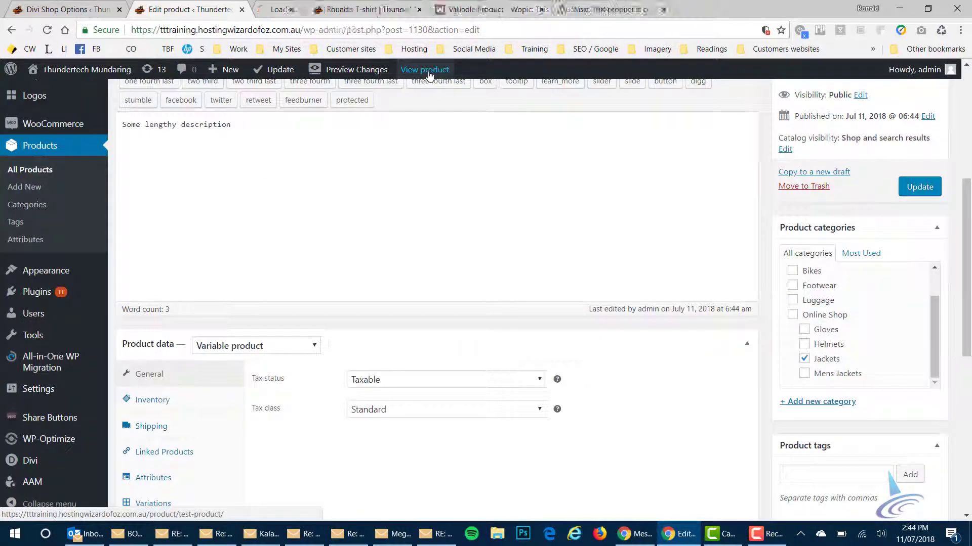
pyautogui.click(319, 10)
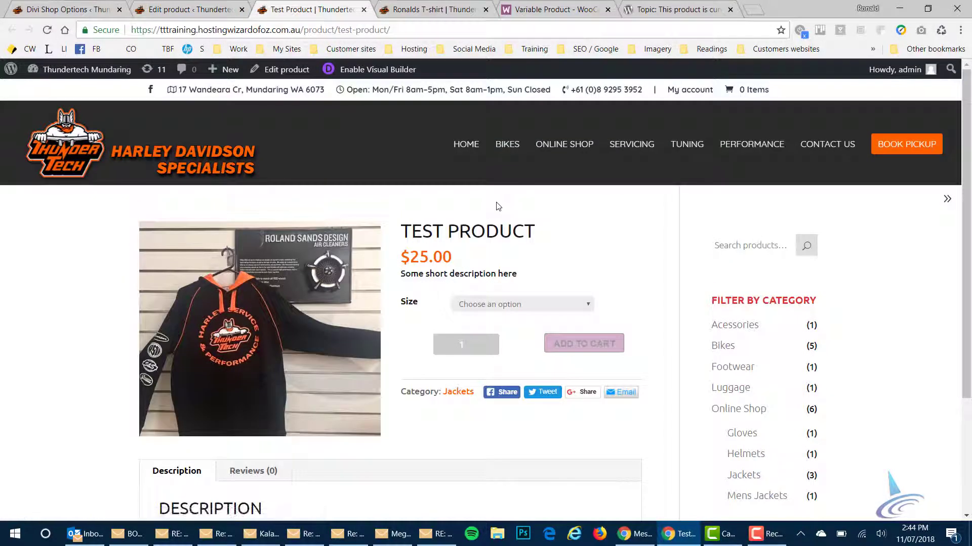
# Step: Select each size in turn on the Test Product page, from Small through 3XL, to check the price of every variation
pyautogui.click(510, 305)
pyautogui.click(487, 340)
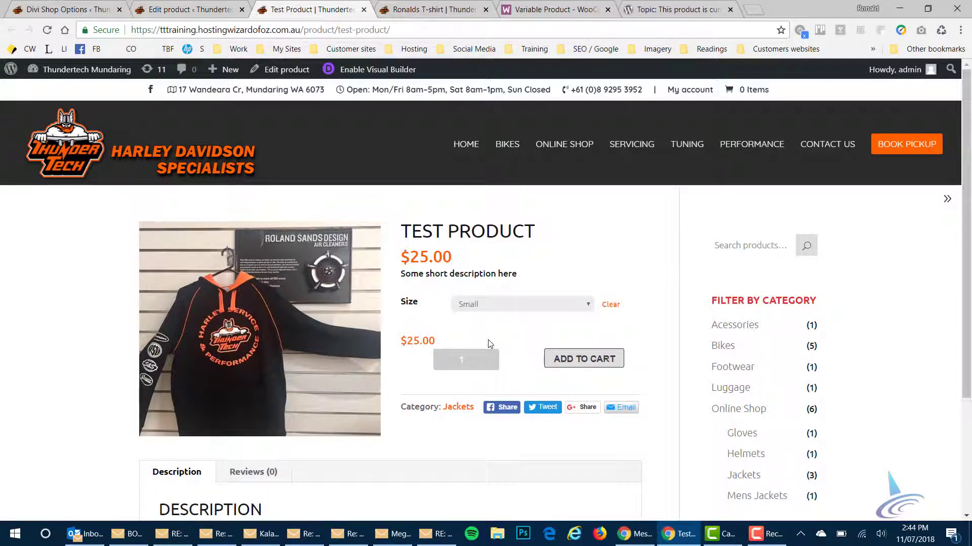
pyautogui.click(469, 305)
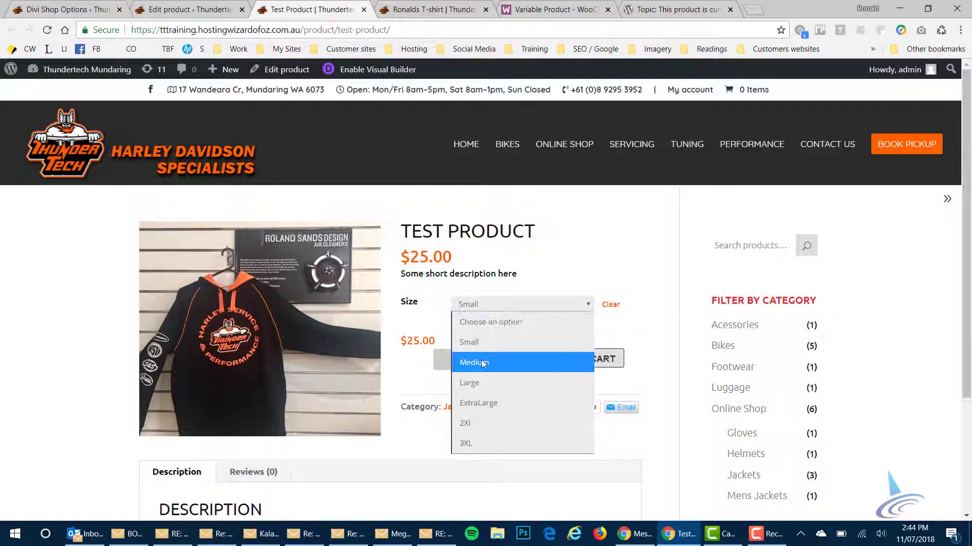
pyautogui.click(481, 363)
pyautogui.click(496, 305)
pyautogui.click(495, 382)
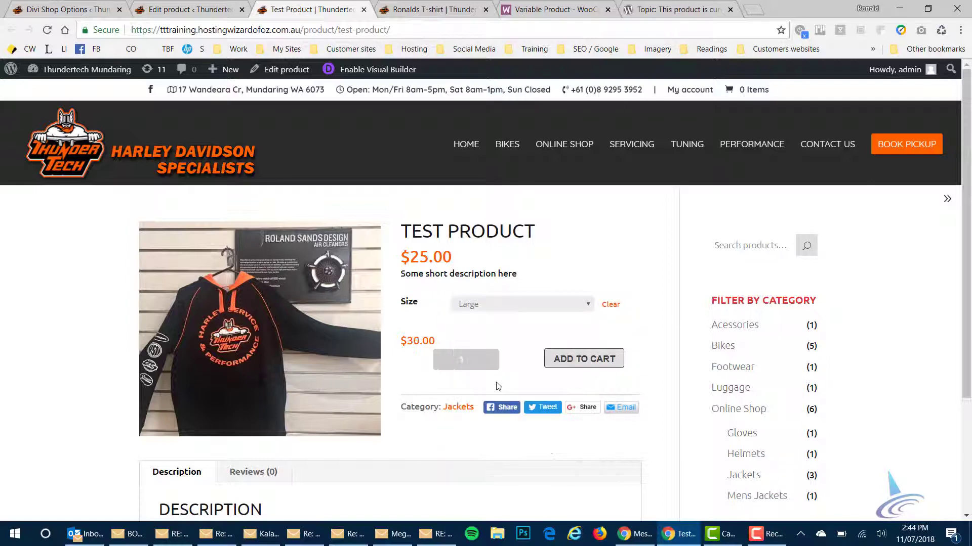
pyautogui.click(492, 304)
pyautogui.click(480, 403)
pyautogui.click(495, 303)
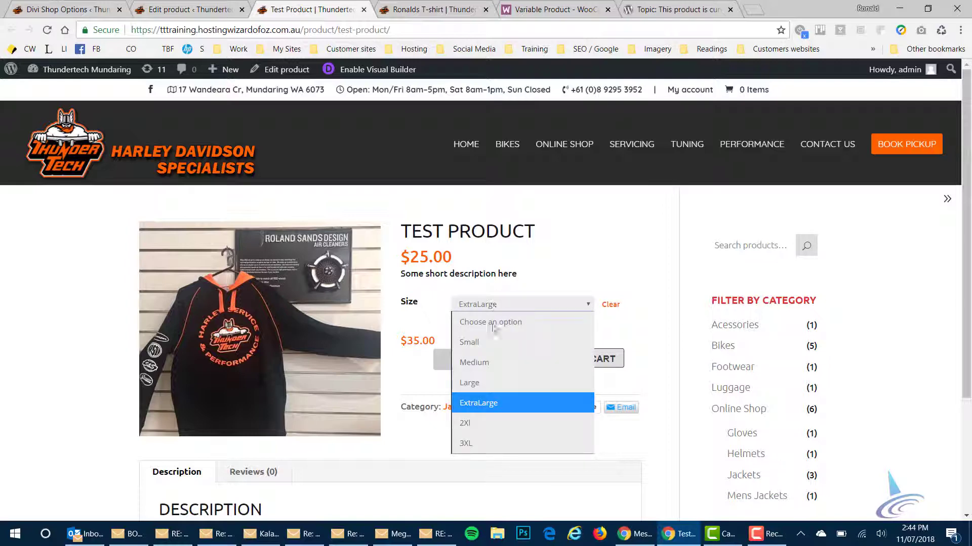
pyautogui.click(478, 421)
pyautogui.click(490, 309)
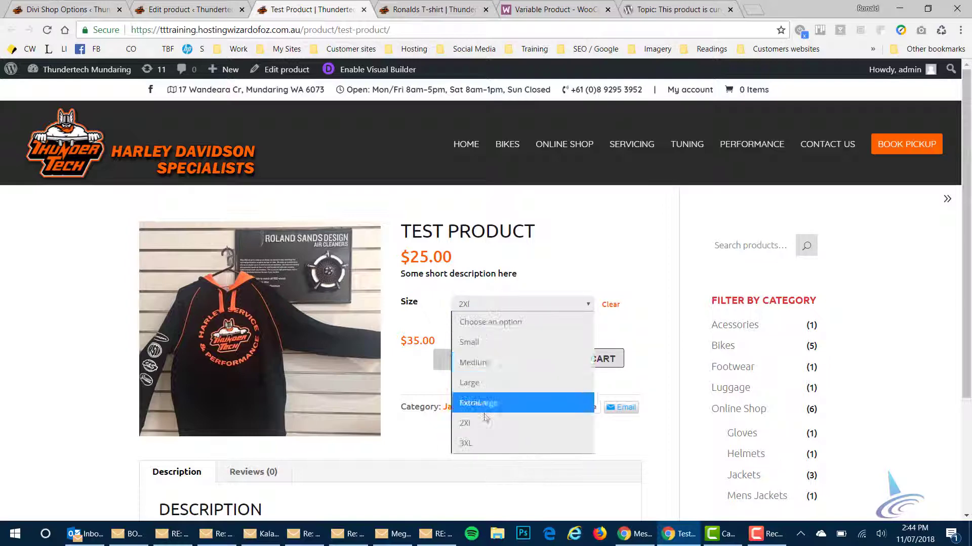
pyautogui.click(480, 446)
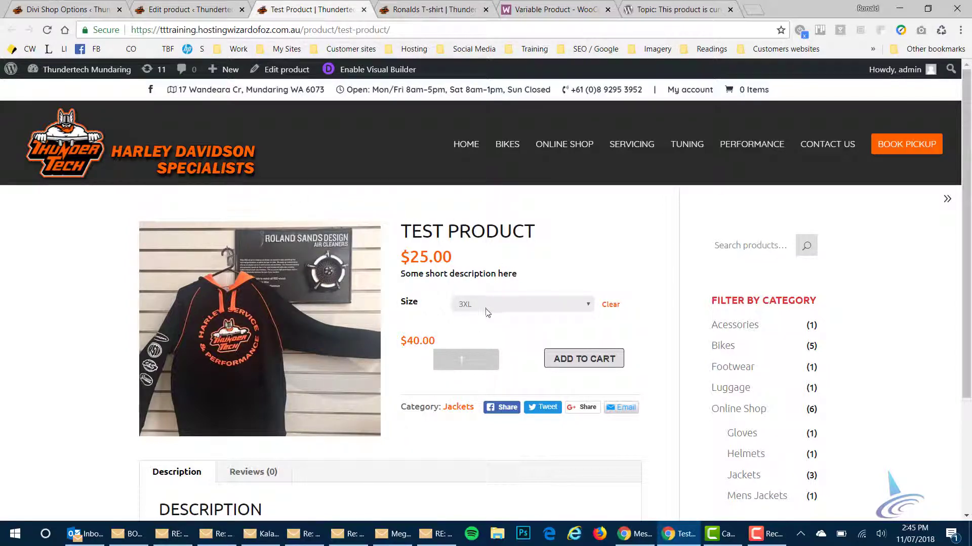
# Step: Return to the Test Product editor and review its title, long description and product type options, keeping Variable product selected
pyautogui.click(198, 9)
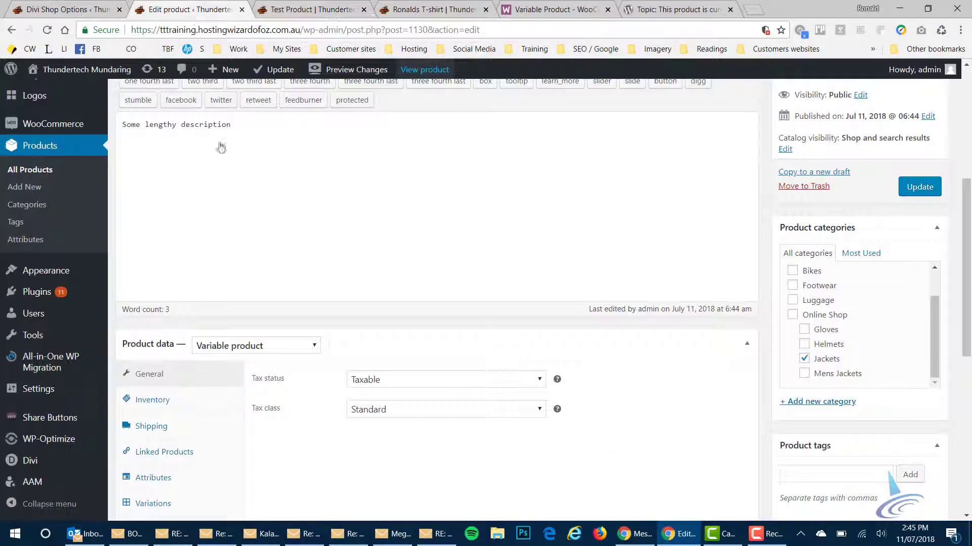
pyautogui.scroll(6, 397, 241)
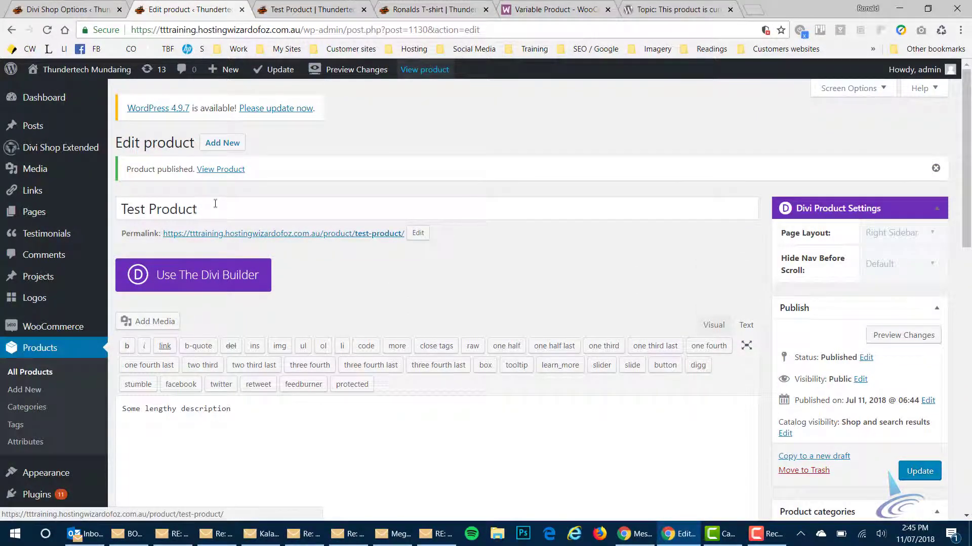
pyautogui.scroll(-4, 324, 271)
pyautogui.scroll(-8, 532, 265)
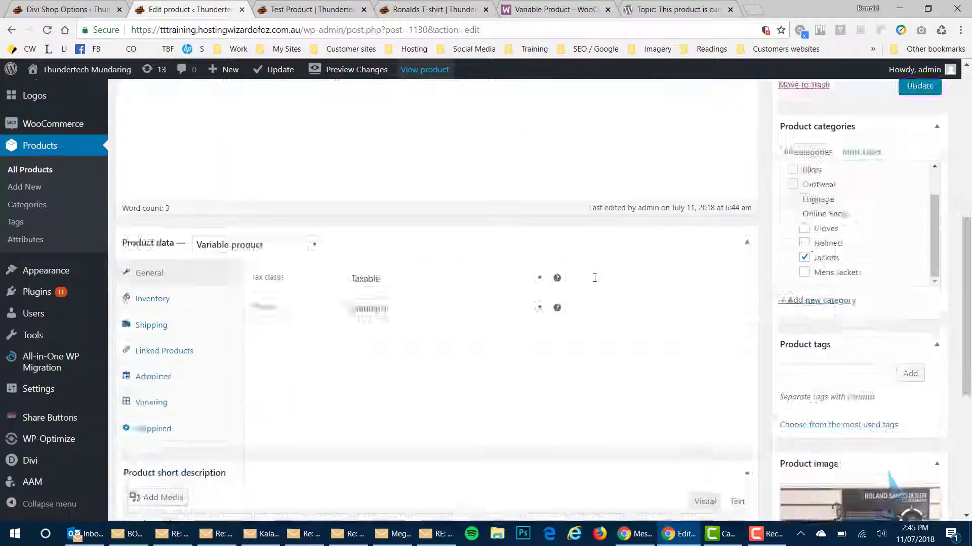
pyautogui.scroll(4, 332, 355)
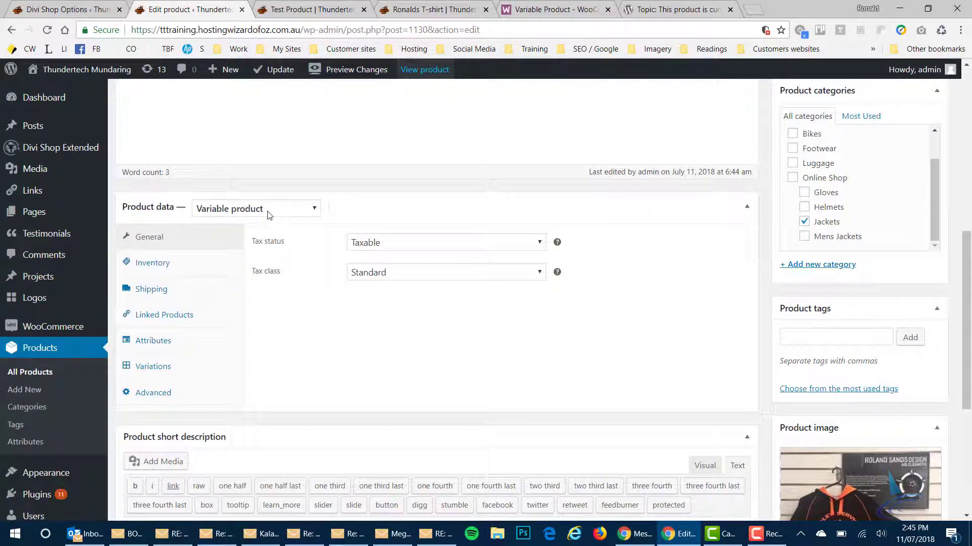
pyautogui.click(270, 215)
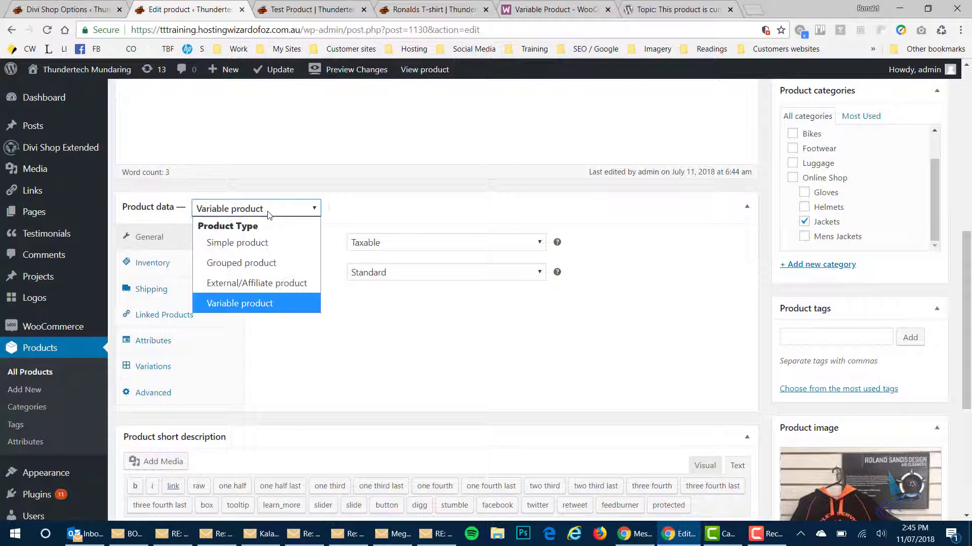
pyautogui.click(263, 307)
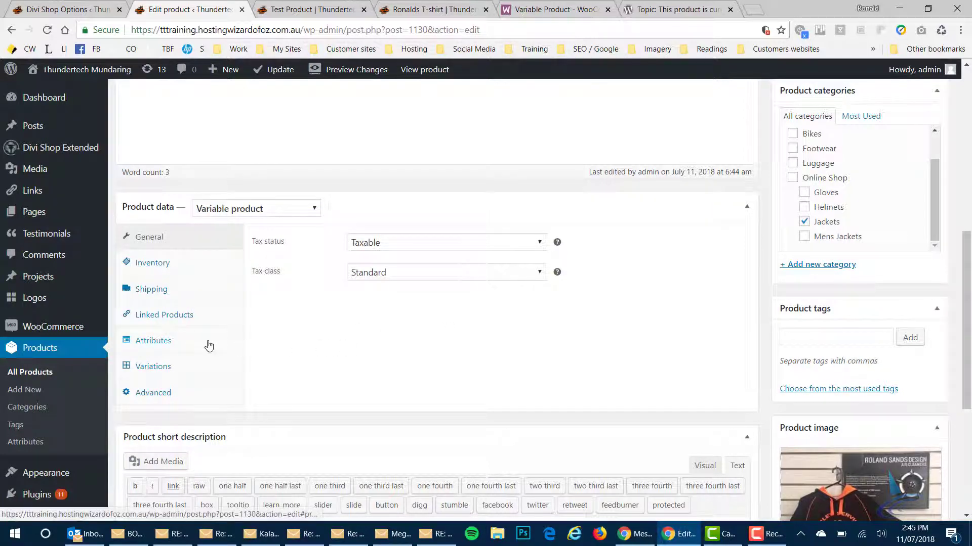
# Step: Expand the product's Size attribute and review its name, values and variation setting
pyautogui.click(207, 344)
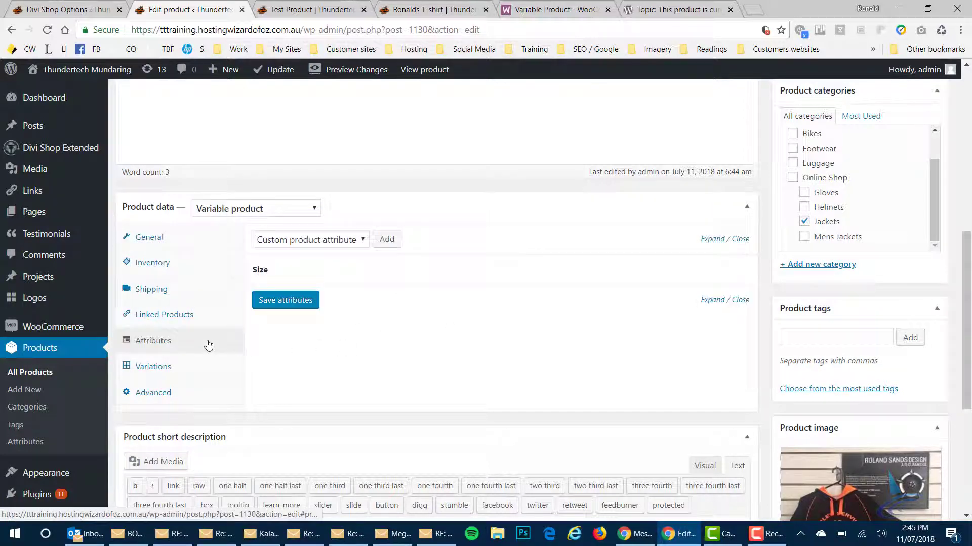
pyautogui.click(258, 271)
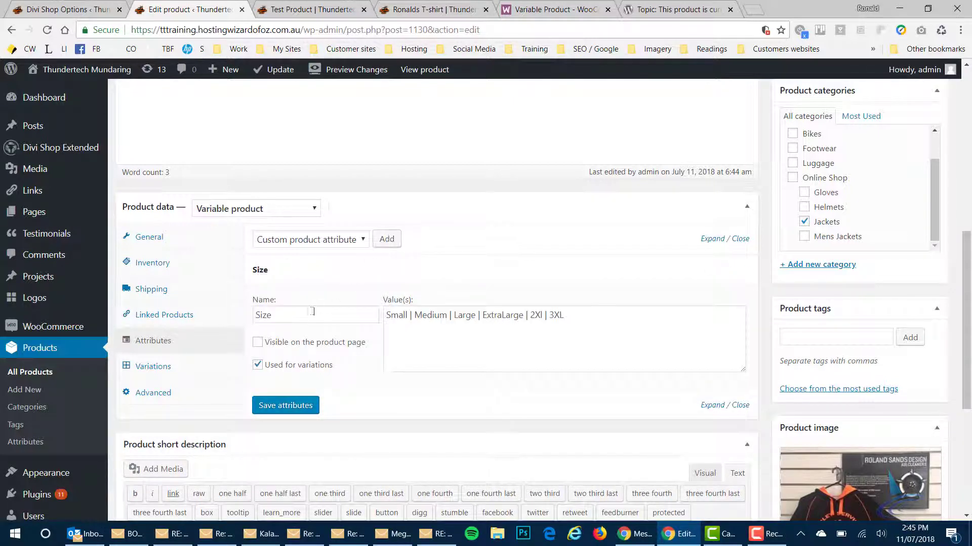
pyautogui.click(311, 311)
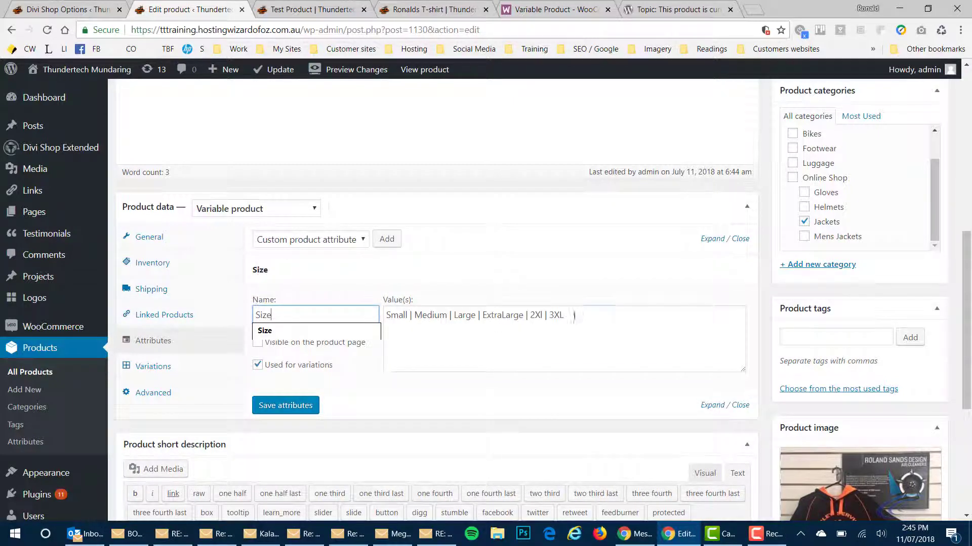
pyautogui.press('Tab')
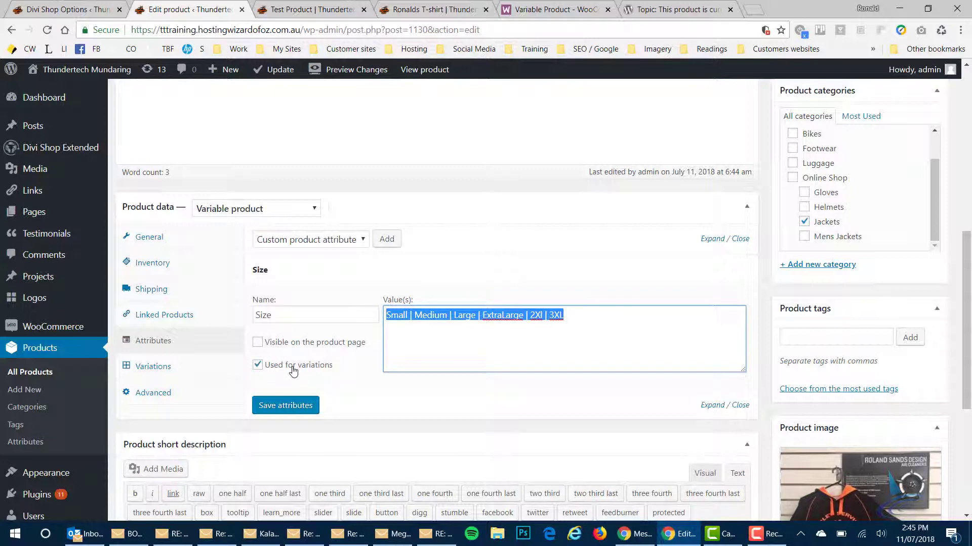
# Step: Review the bulk actions available for the product's variations and inspect the Medium variation's regular price, leaving that variation collapsed
pyautogui.click(152, 368)
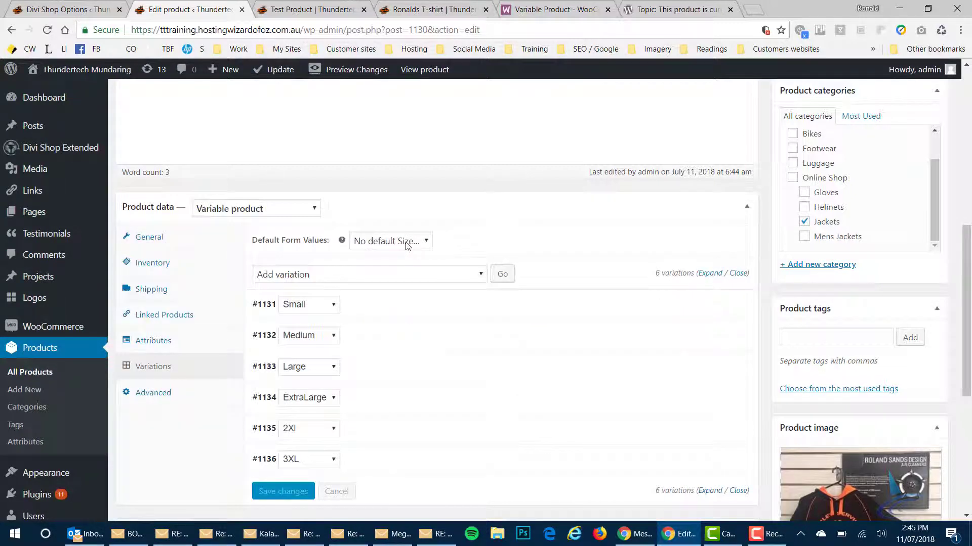
pyautogui.click(394, 276)
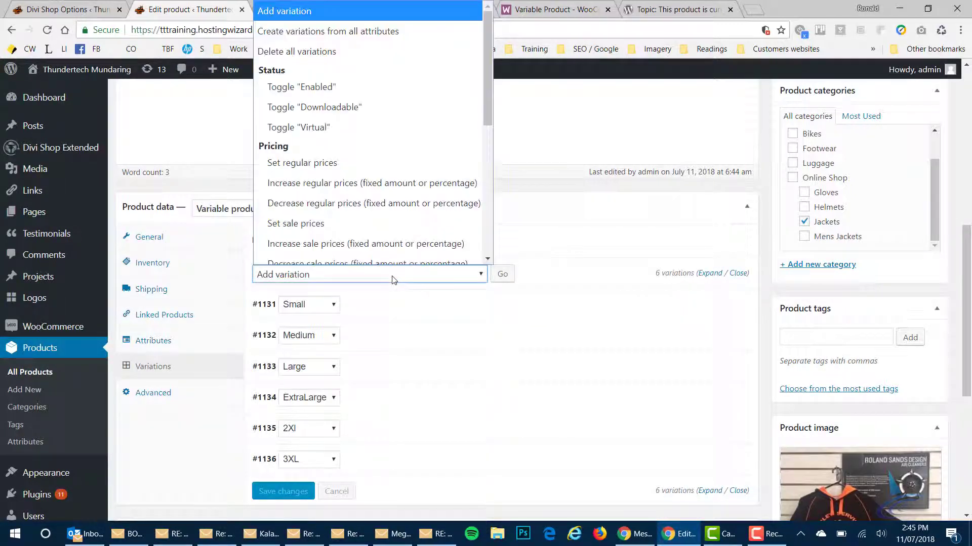
pyautogui.click(557, 338)
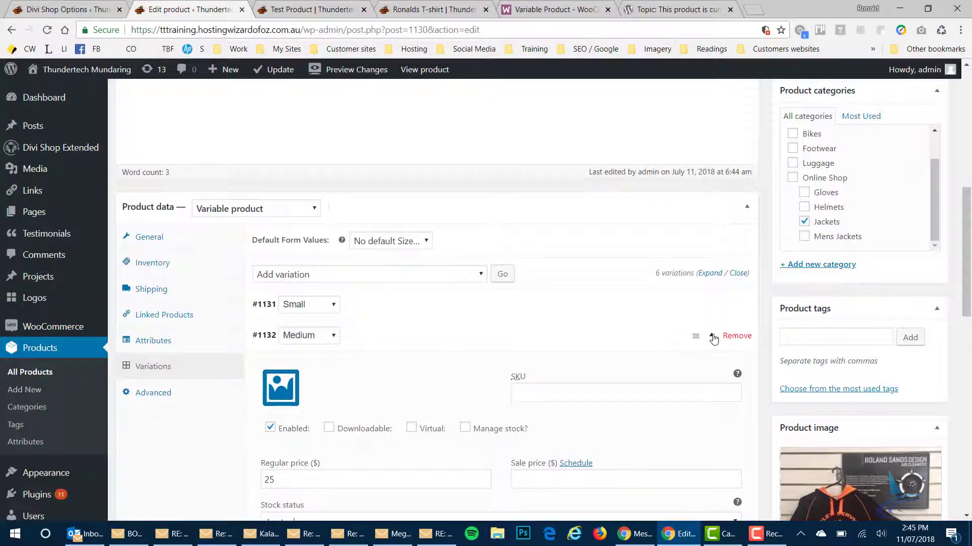
pyautogui.scroll(-4, 404, 373)
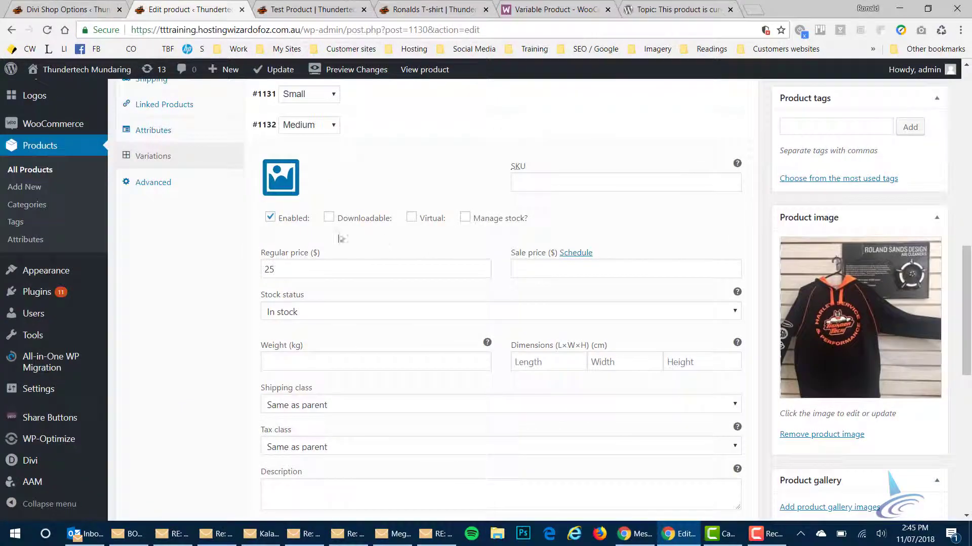
pyautogui.click(321, 270)
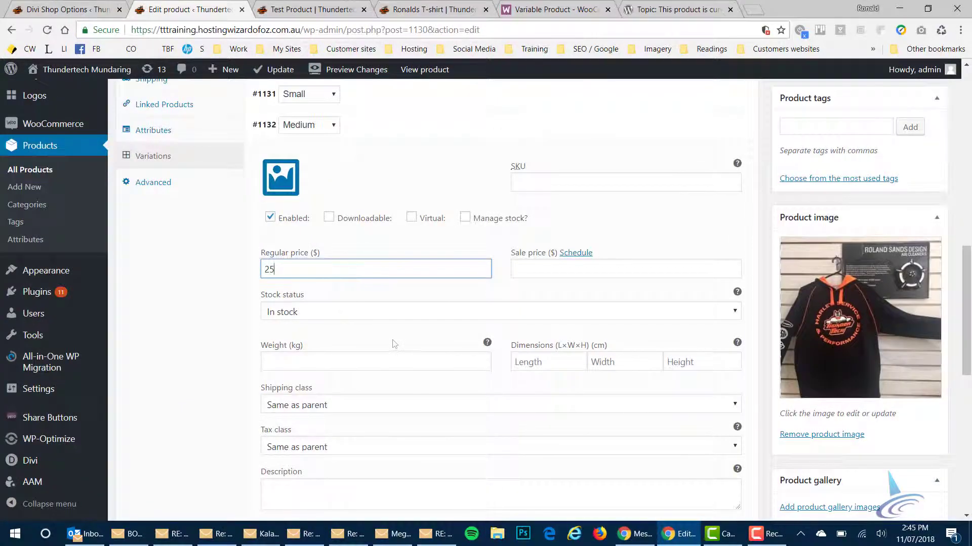
pyautogui.scroll(4, 397, 344)
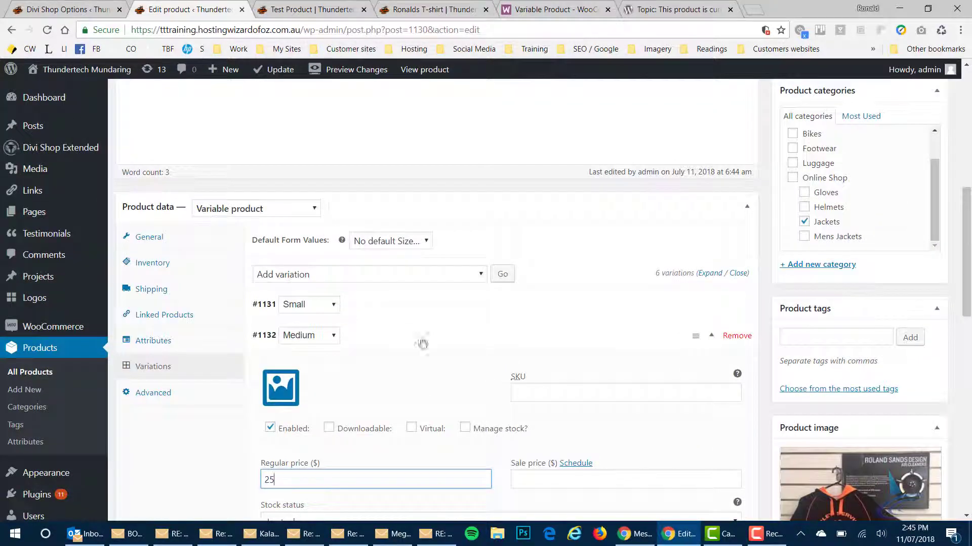
pyautogui.click(712, 341)
# Step: Review the product's short description, image and publishing settings, and return to the published Test Product page
pyautogui.scroll(-4, 521, 401)
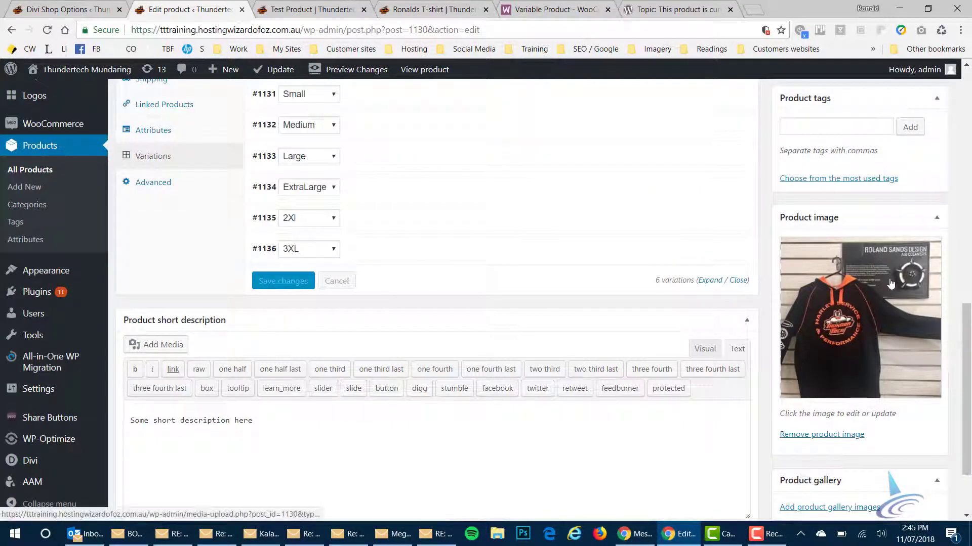
pyautogui.scroll(8, 890, 284)
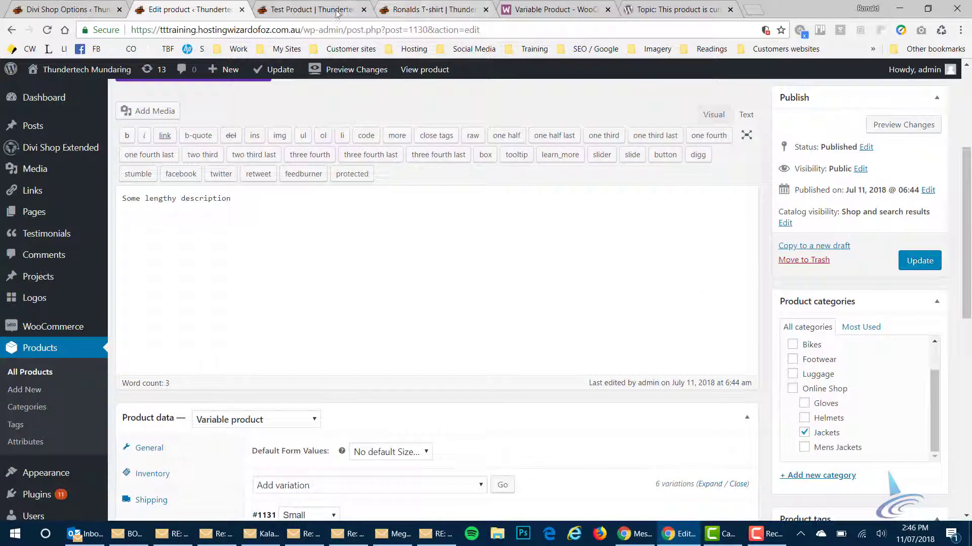
pyautogui.click(311, 9)
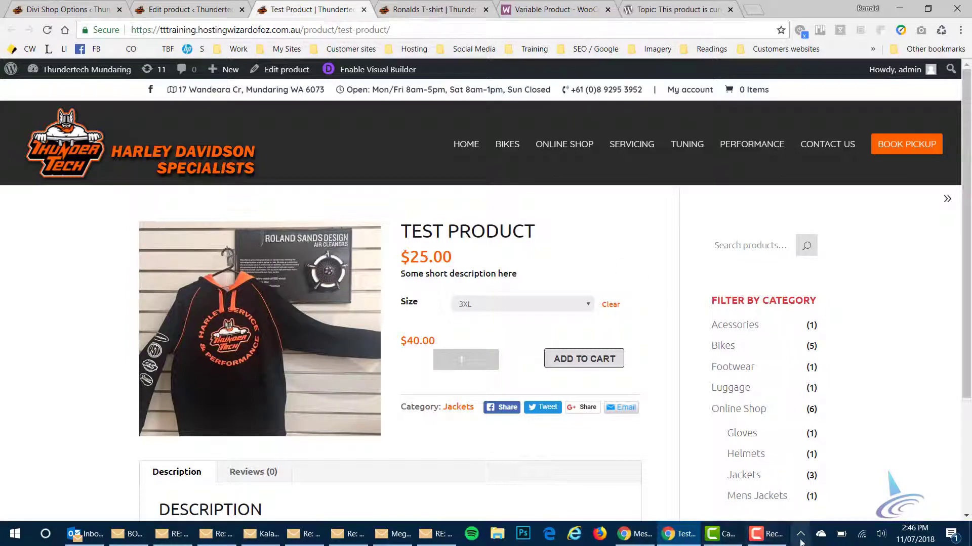
pyautogui.click(766, 534)
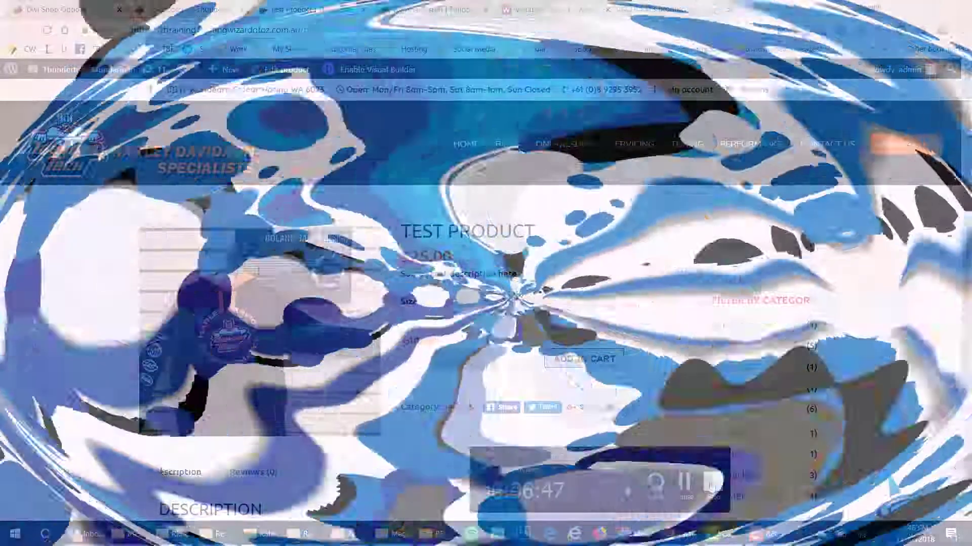